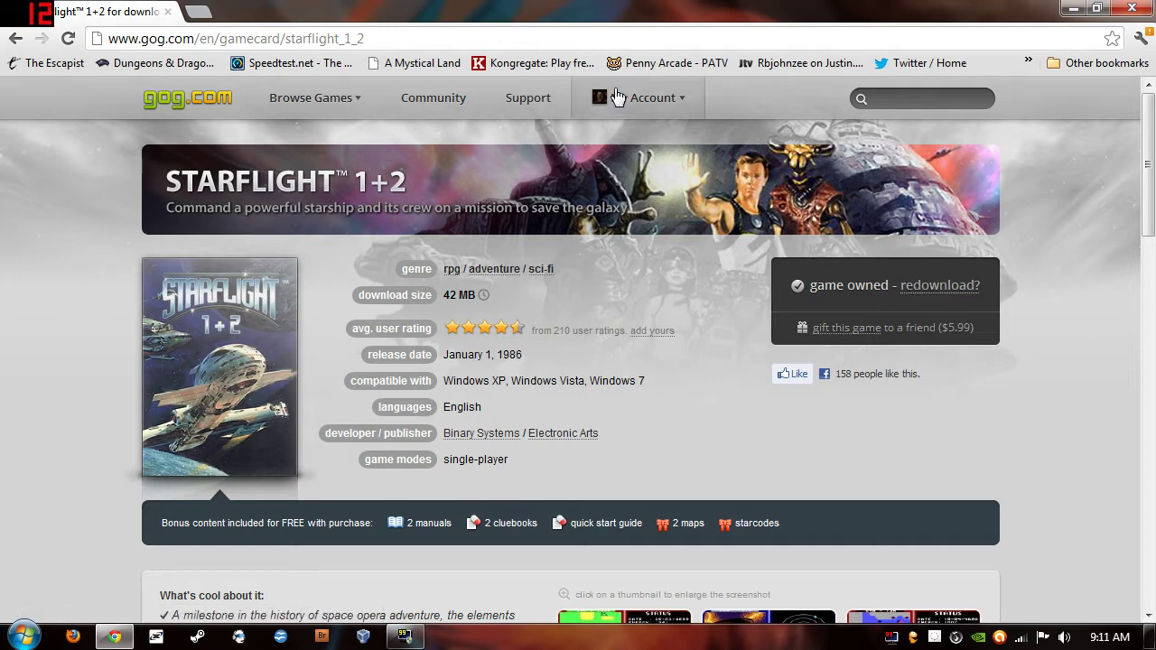
Open the owned games collection on GOG.com and show the download options for Starflight 1+2
{"action": "mouse_move", "coordinate": [617, 97]}
{"action": "left_click", "coordinate": [604, 136]}
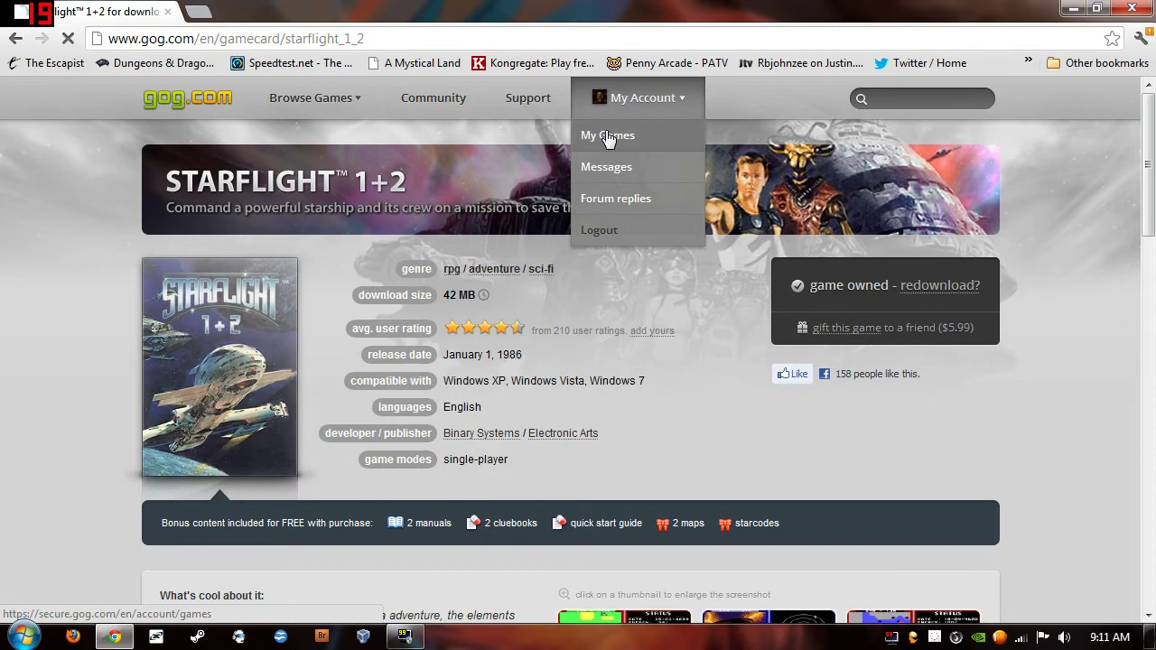
{"action": "scroll", "coordinate": [55, 271], "scroll_direction": "down", "scroll_amount": 1}
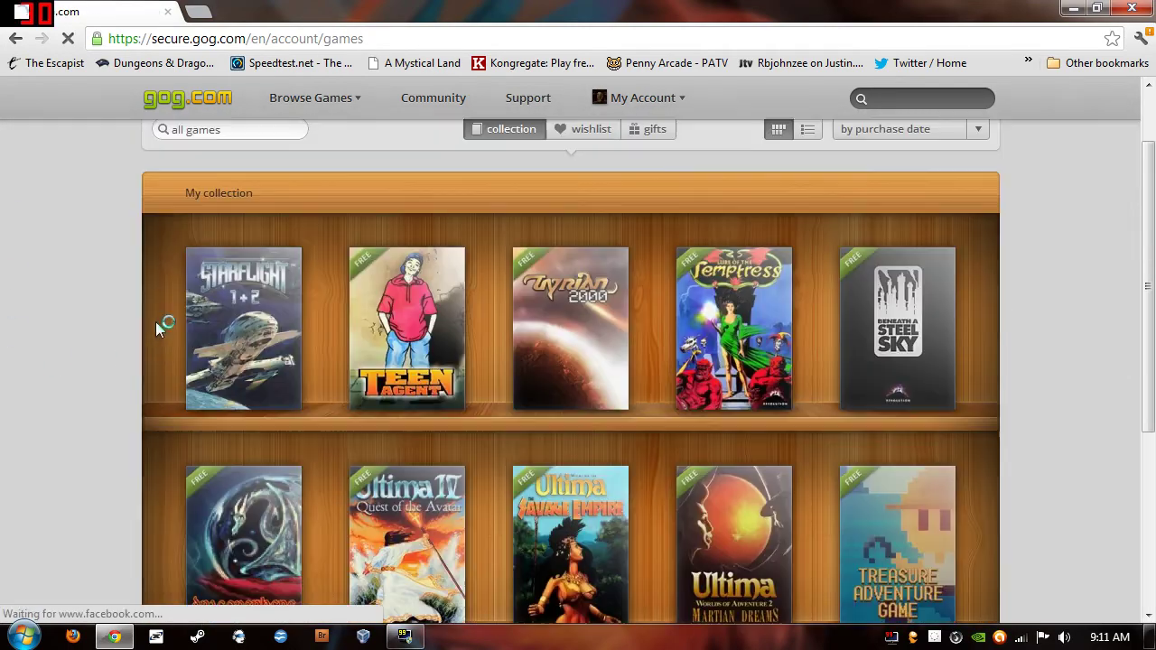
{"action": "left_click", "coordinate": [249, 327]}
{"action": "scroll", "coordinate": [162, 343], "scroll_direction": "down", "scroll_amount": 1}
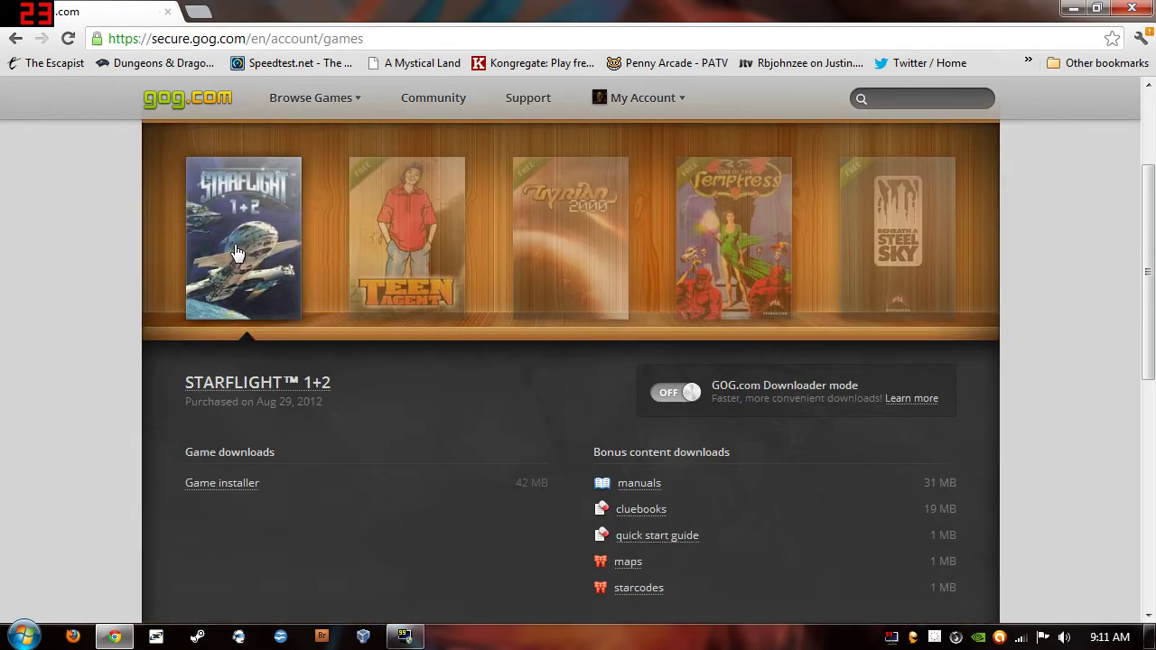
{"action": "scroll", "coordinate": [181, 372], "scroll_direction": "down", "scroll_amount": 2}
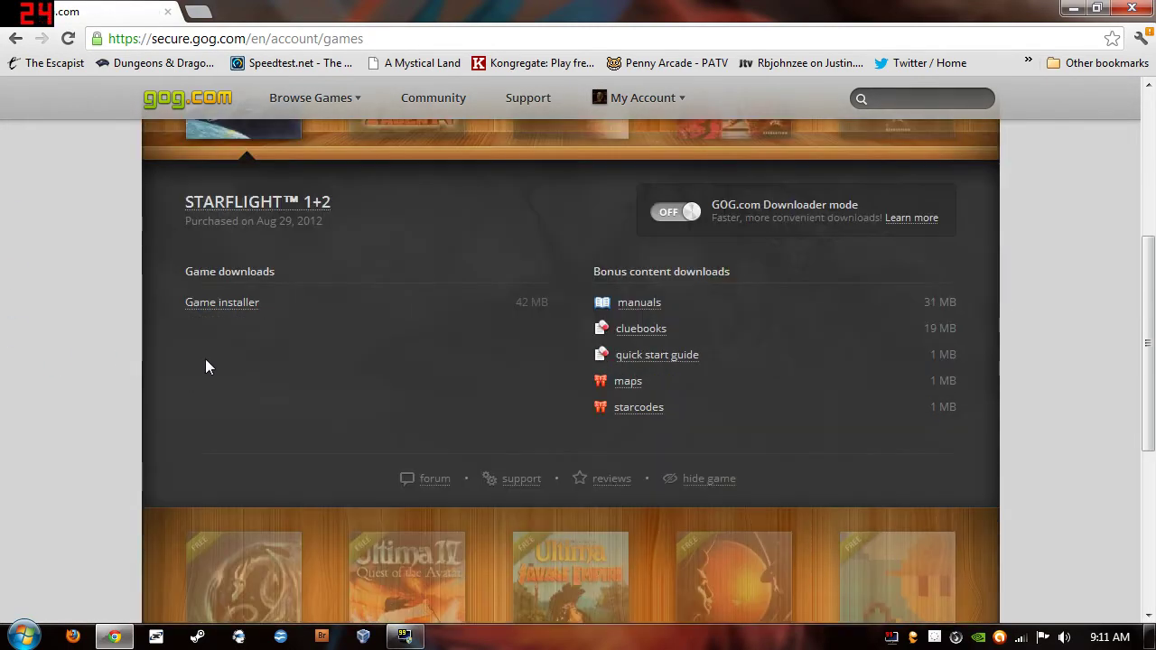
Download the Starflight 1+2 game installer, manuals and starcodes, and check the contents of the starcodes archive
{"action": "left_click", "coordinate": [224, 309]}
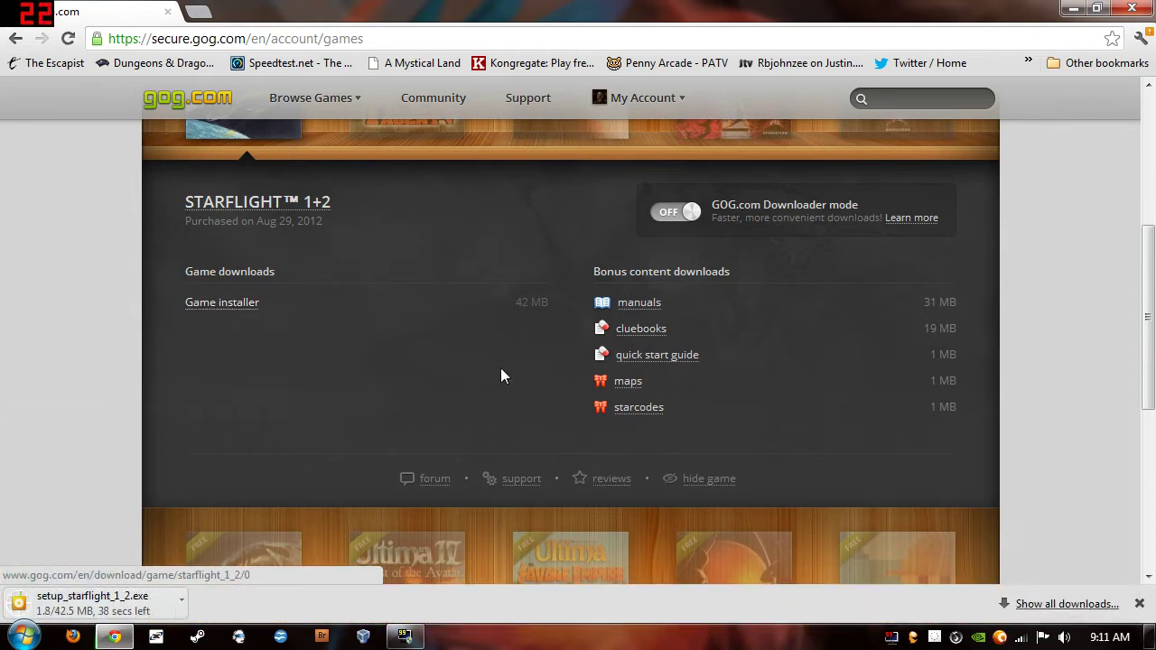
{"action": "left_click", "coordinate": [625, 307]}
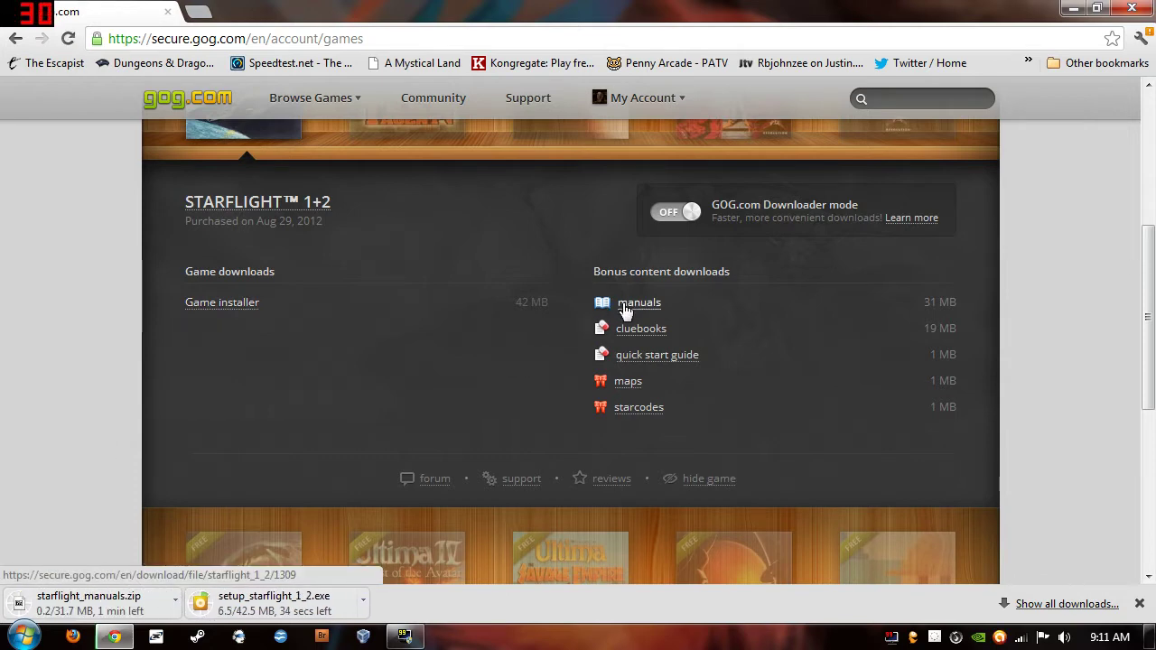
{"action": "left_click", "coordinate": [628, 417]}
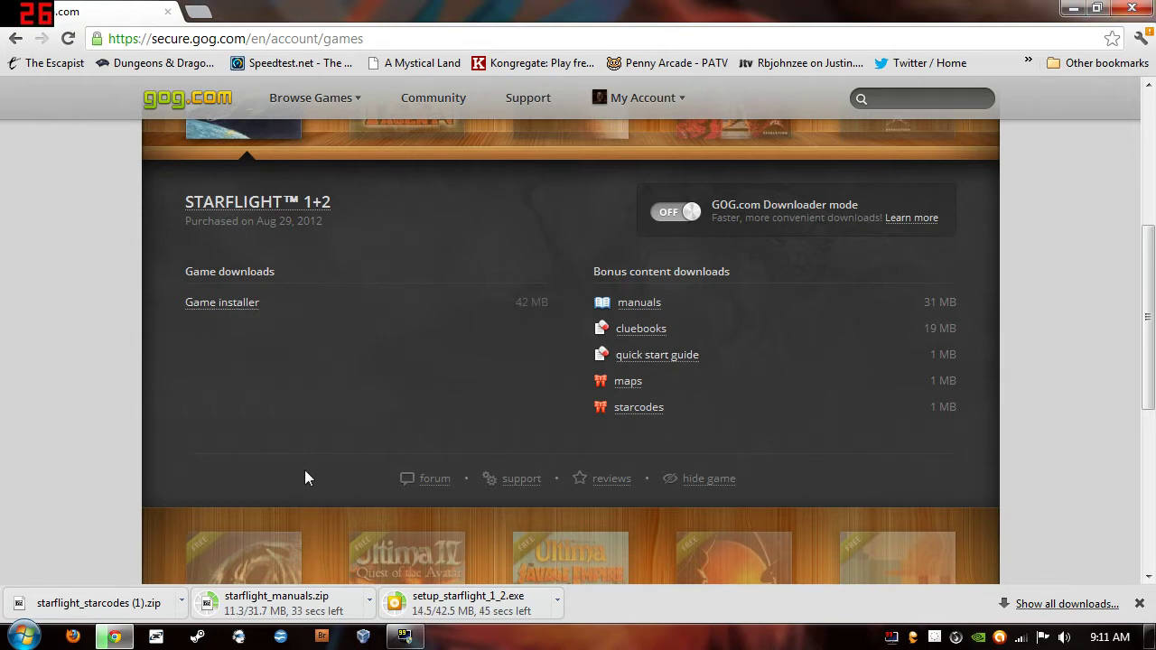
{"action": "left_click", "coordinate": [82, 606]}
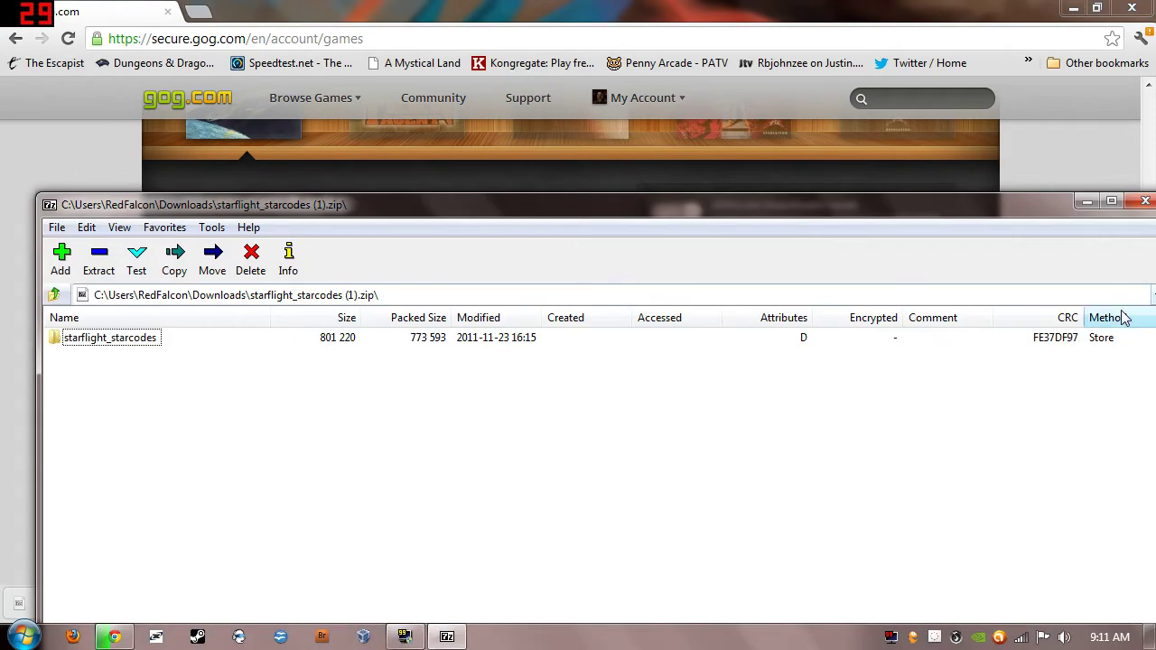
{"action": "left_click", "coordinate": [1145, 202]}
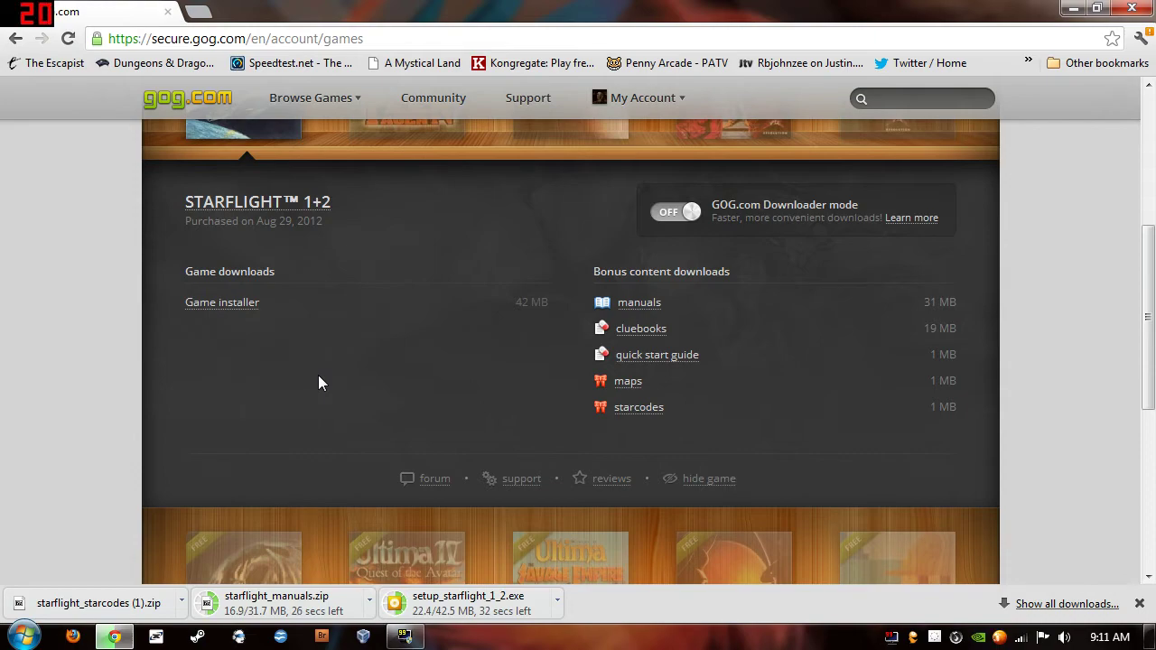
{"action": "scroll", "coordinate": [567, 240], "scroll_direction": "up", "scroll_amount": 3}
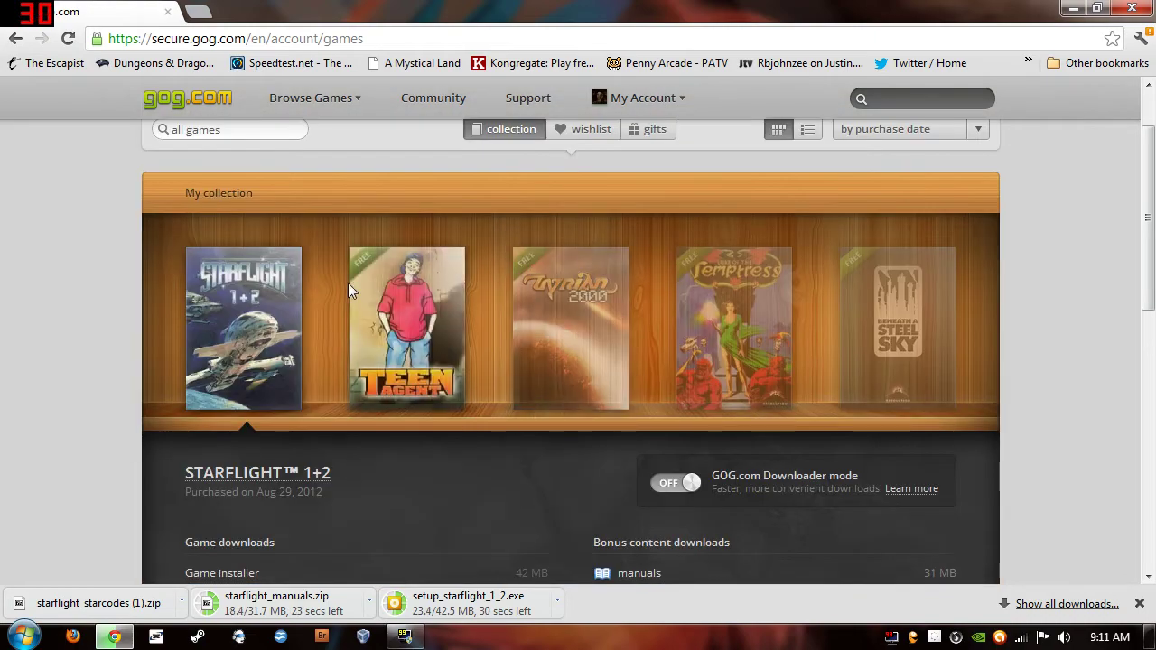
{"action": "scroll", "coordinate": [376, 304], "scroll_direction": "down", "scroll_amount": 3}
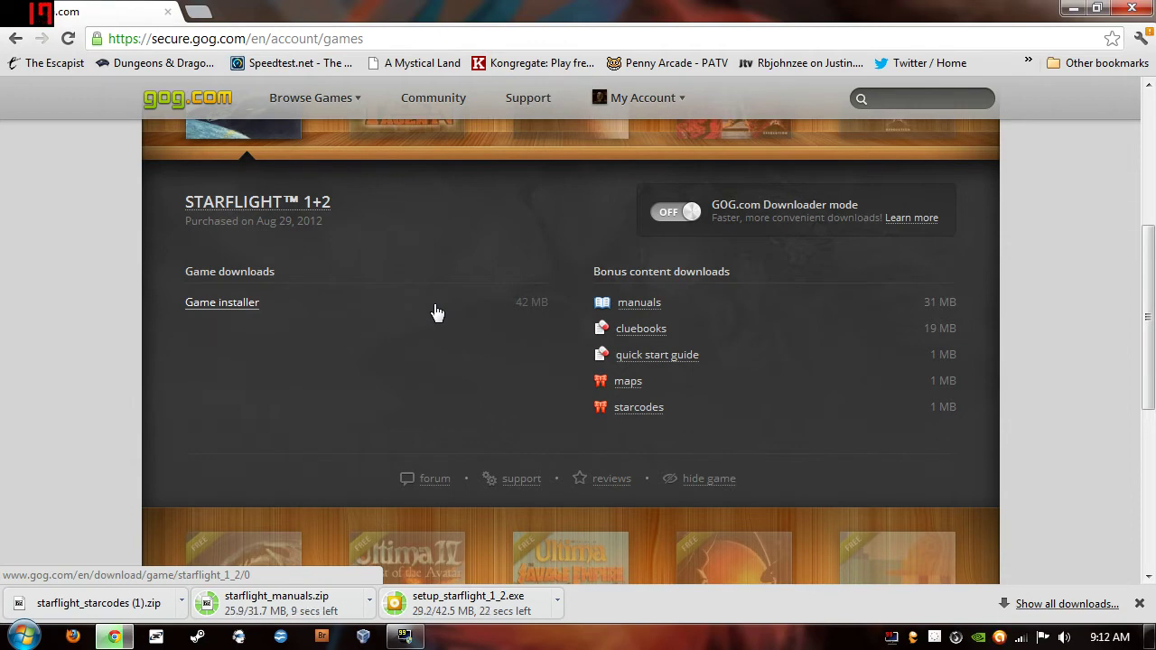
{"action": "scroll", "coordinate": [439, 313], "scroll_direction": "up", "scroll_amount": 1}
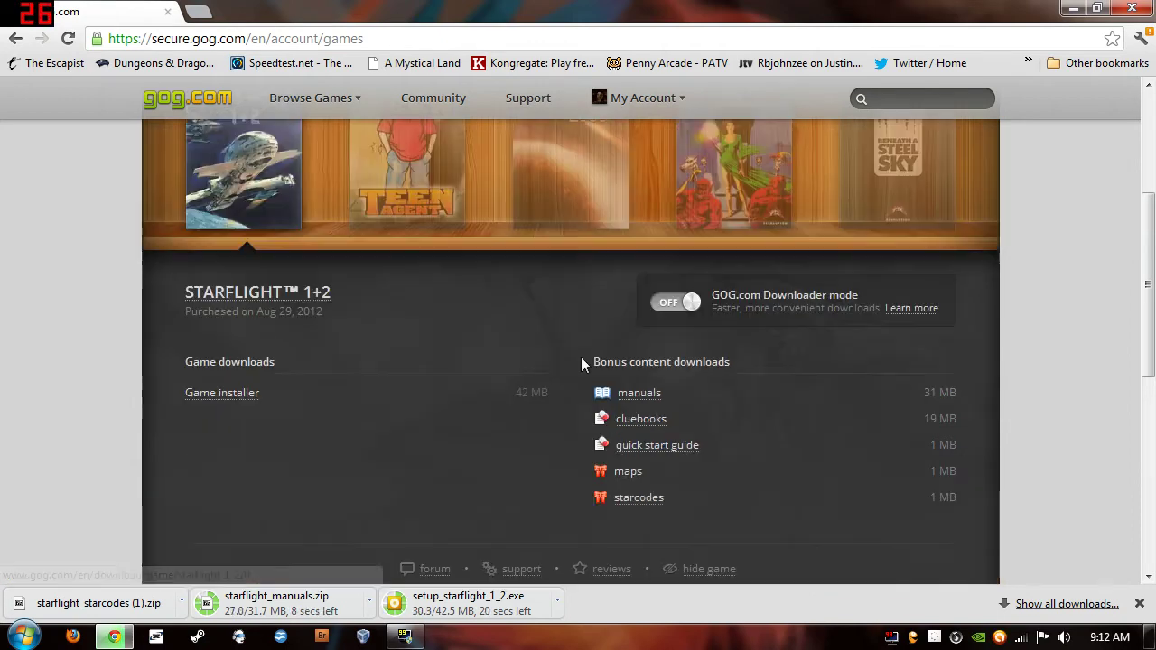
{"action": "scroll", "coordinate": [386, 304], "scroll_direction": "up", "scroll_amount": 1}
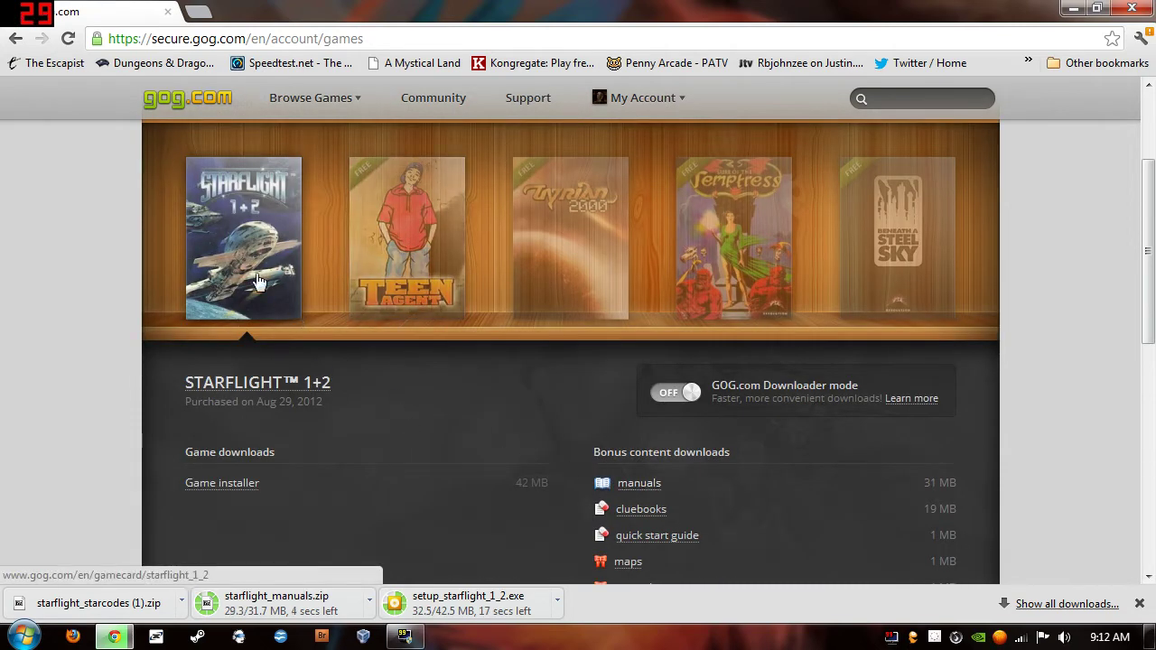
{"action": "scroll", "coordinate": [563, 394], "scroll_direction": "down", "scroll_amount": 2}
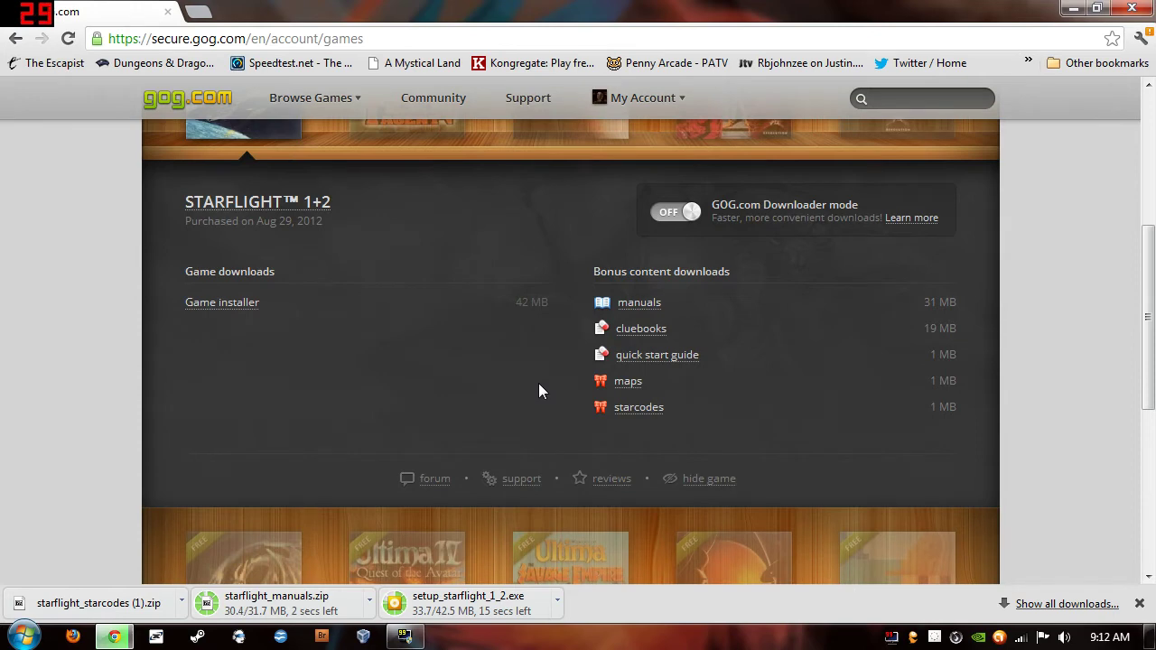
{"action": "scroll", "coordinate": [538, 383], "scroll_direction": "up", "scroll_amount": 1}
{"action": "scroll", "coordinate": [230, 217], "scroll_direction": "up", "scroll_amount": 1}
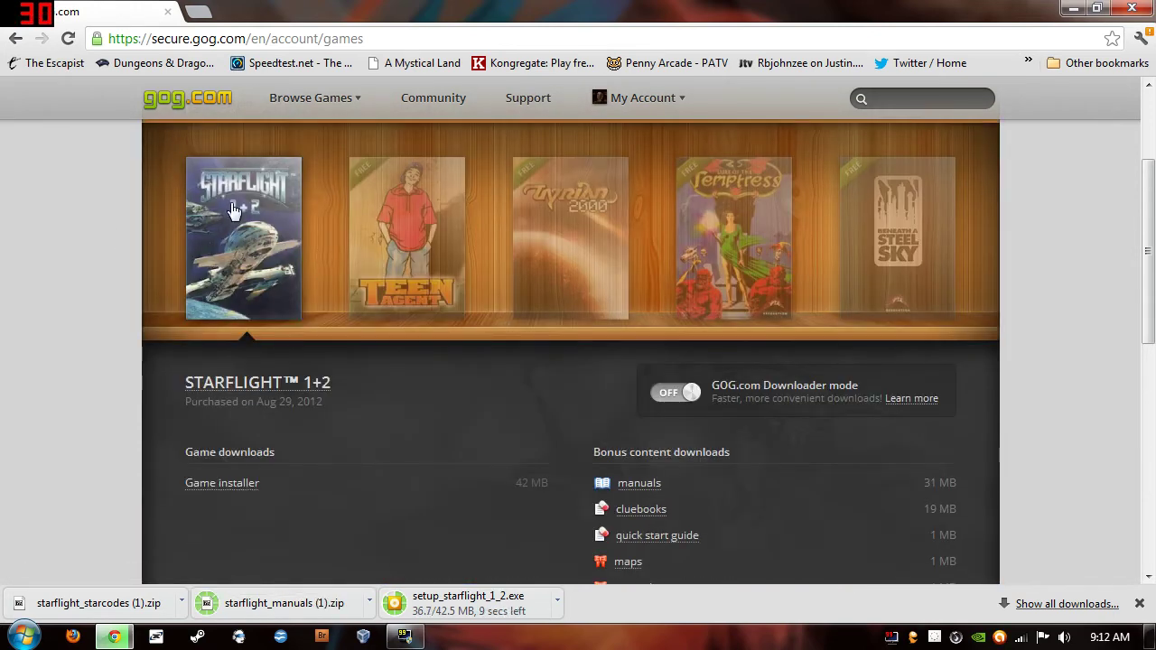
{"action": "scroll", "coordinate": [486, 398], "scroll_direction": "down", "scroll_amount": 2}
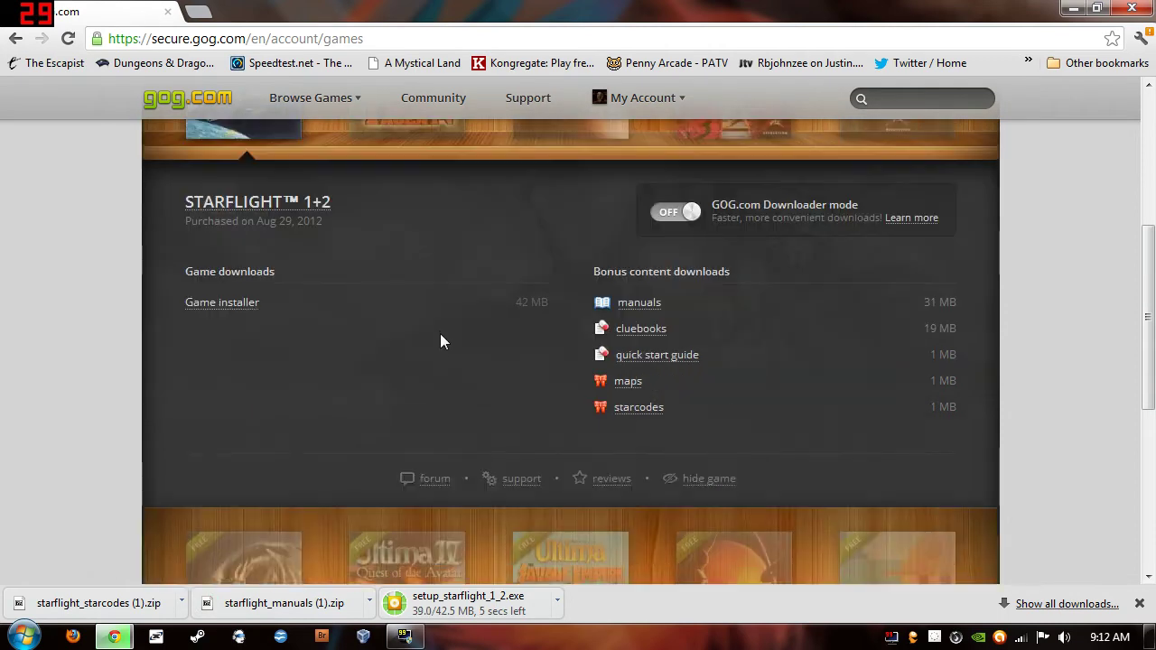
{"action": "scroll", "coordinate": [435, 332], "scroll_direction": "up", "scroll_amount": 1}
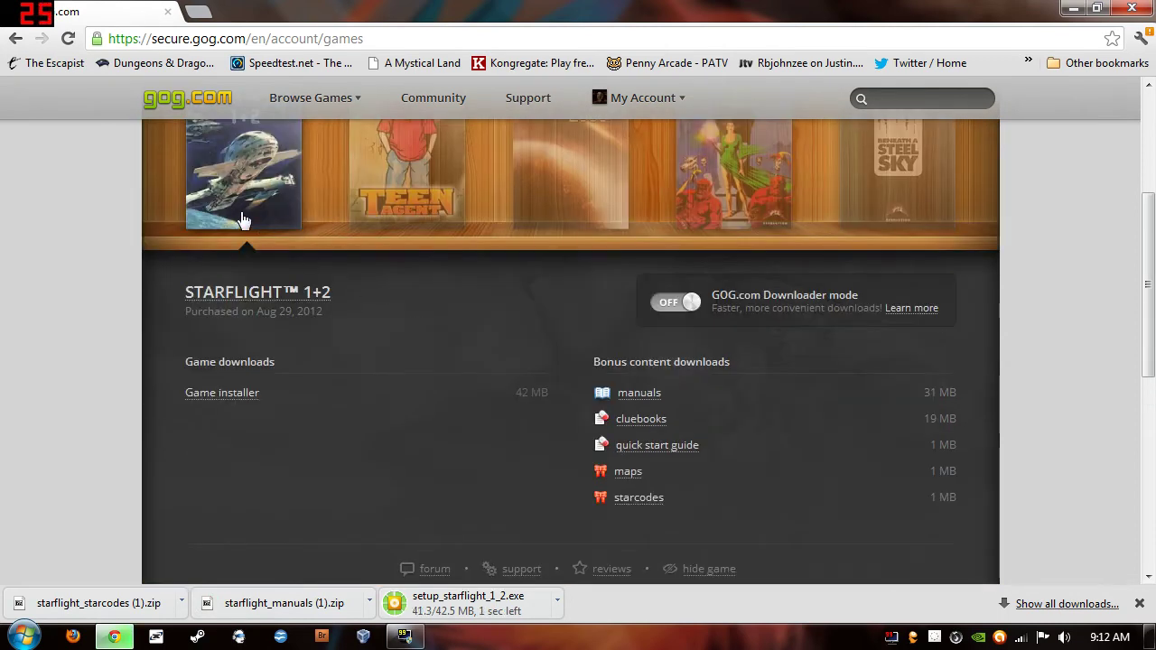
{"action": "scroll", "coordinate": [451, 397], "scroll_direction": "up", "scroll_amount": 1}
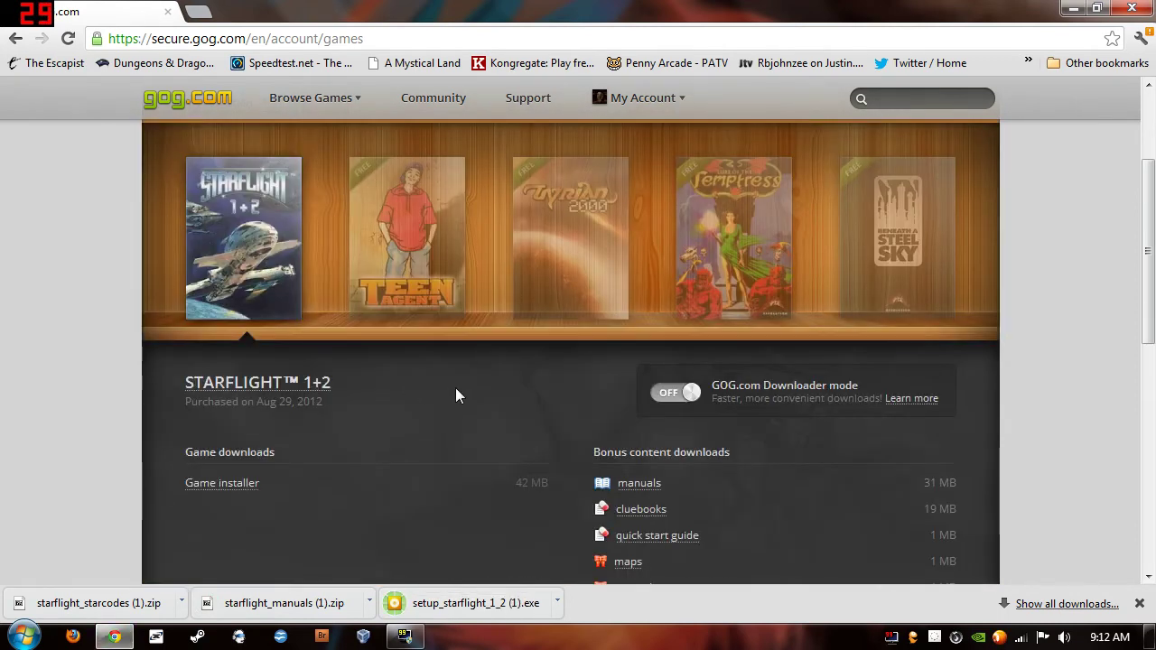
{"action": "scroll", "coordinate": [449, 382], "scroll_direction": "down", "scroll_amount": 1}
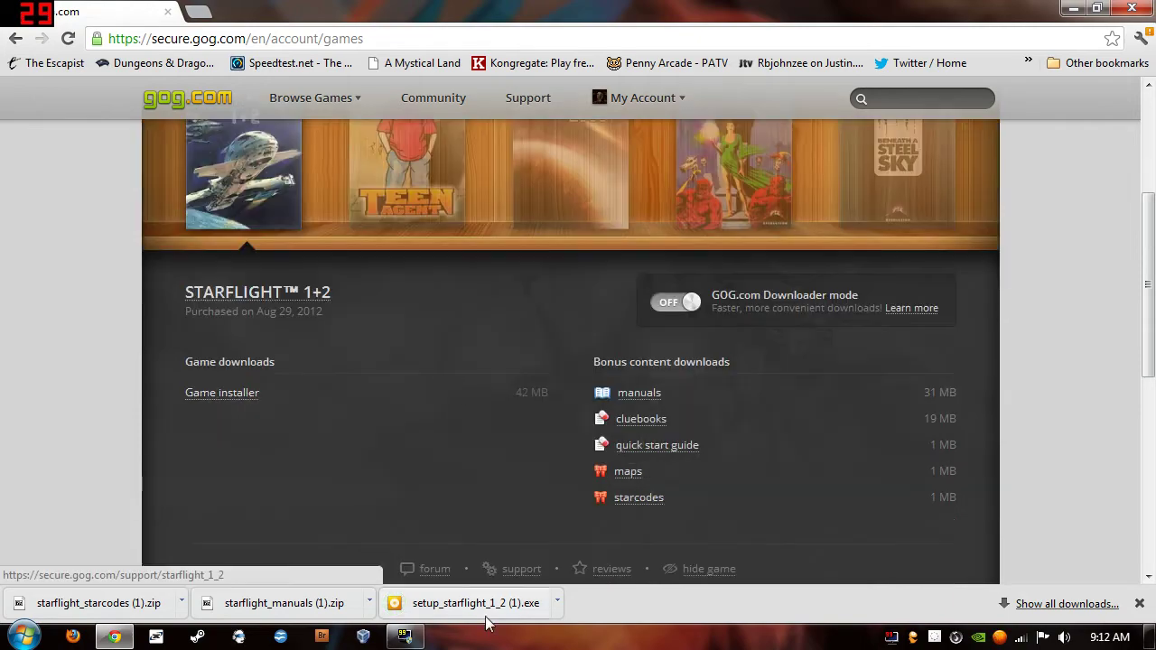
Run the downloaded installer setup_starflight_1_2 (1).exe and allow it past the security warning
{"action": "left_click", "coordinate": [476, 602]}
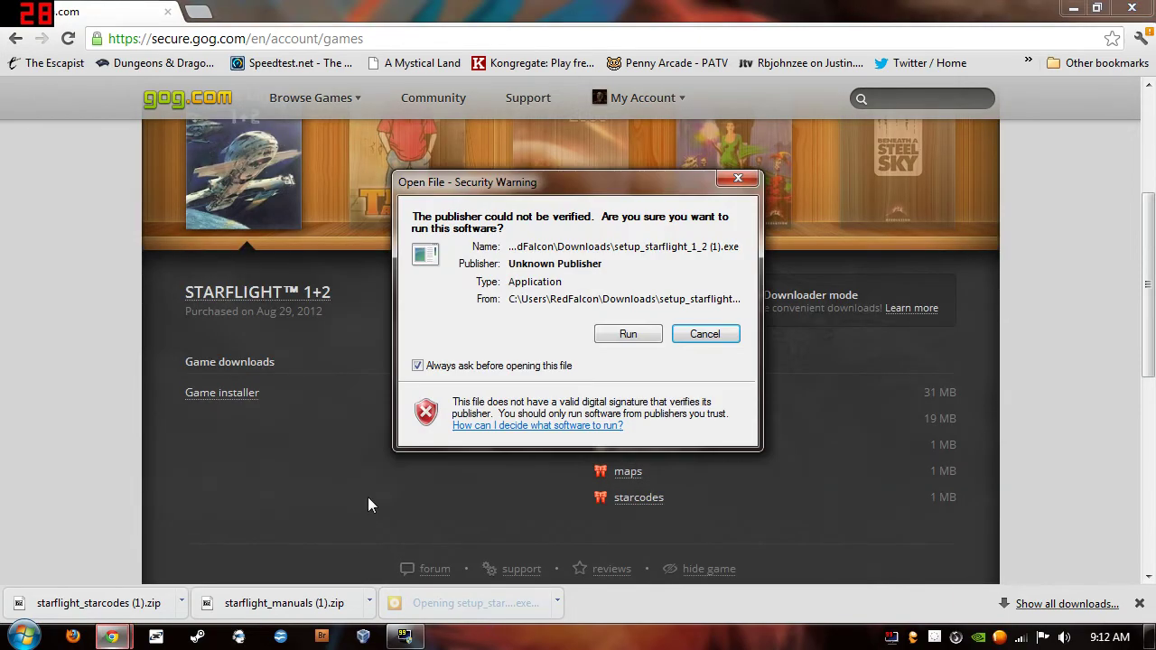
{"action": "left_click", "coordinate": [628, 335]}
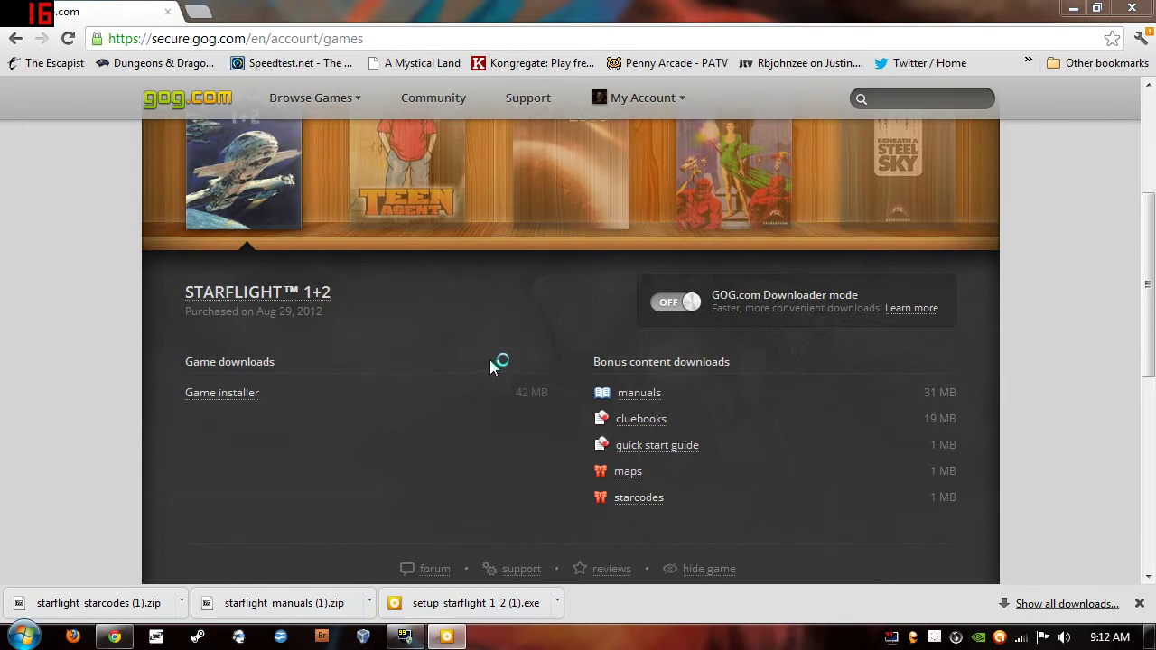
{"action": "left_click_drag", "start_coordinate": [624, 266], "coordinate": [438, 109]}
Accept the End User License Agreement, install Starflight 1 and 2 with the default options, and close the installer
{"action": "left_click", "coordinate": [754, 473]}
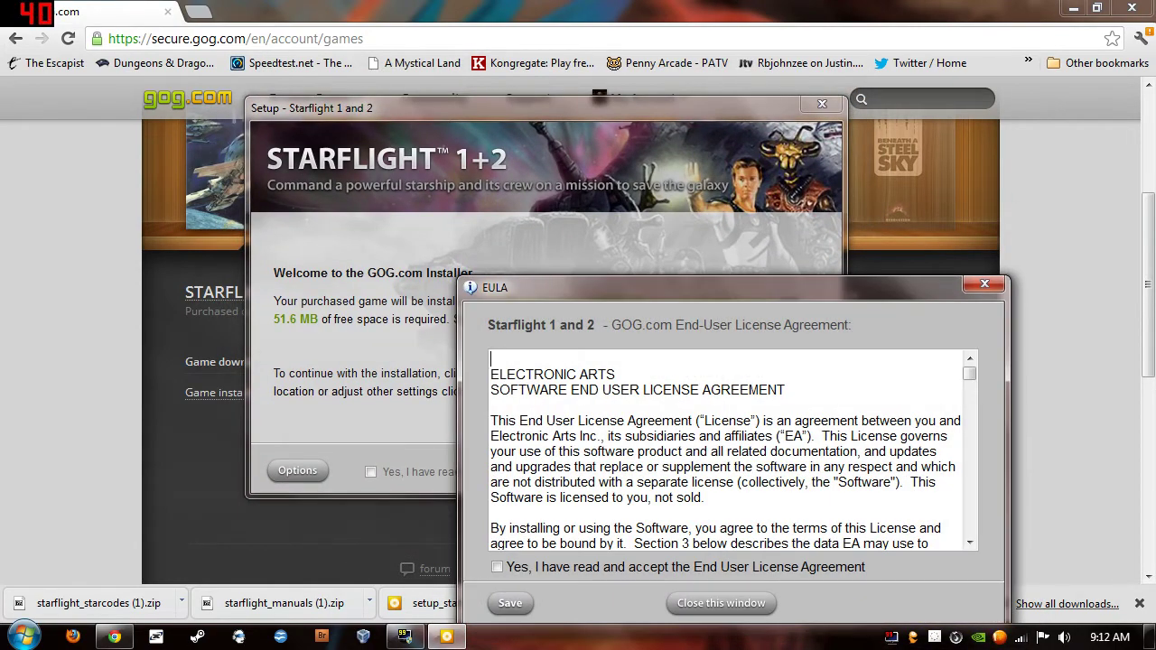
{"action": "left_click", "coordinate": [497, 567]}
{"action": "left_click", "coordinate": [709, 604]}
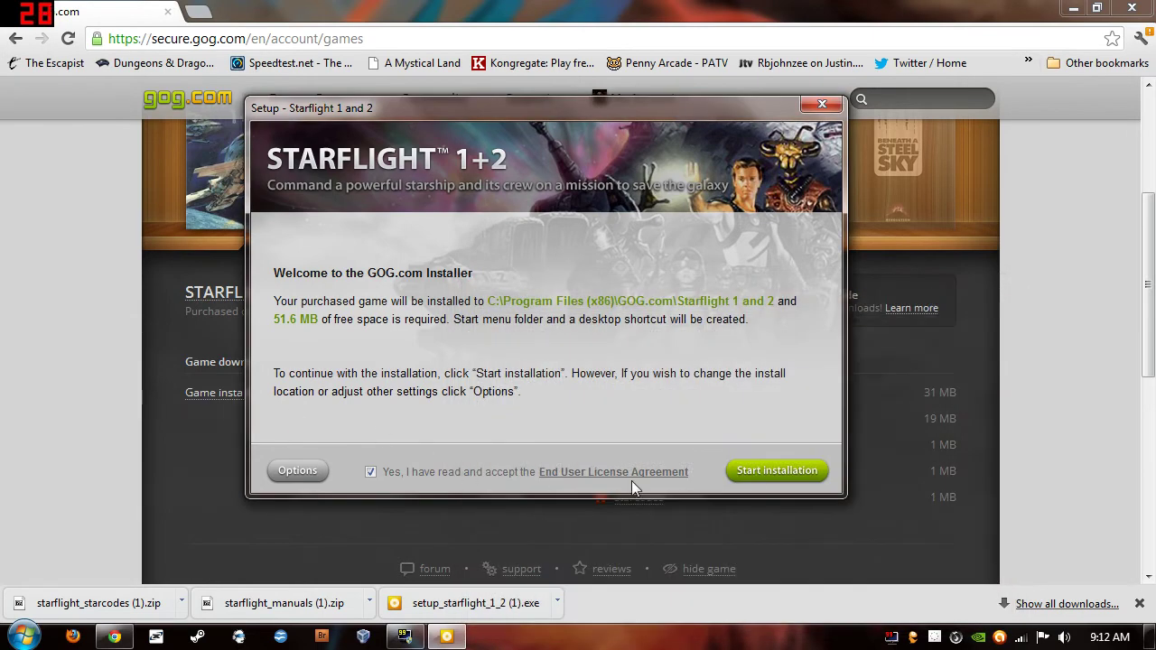
{"action": "left_click", "coordinate": [757, 468]}
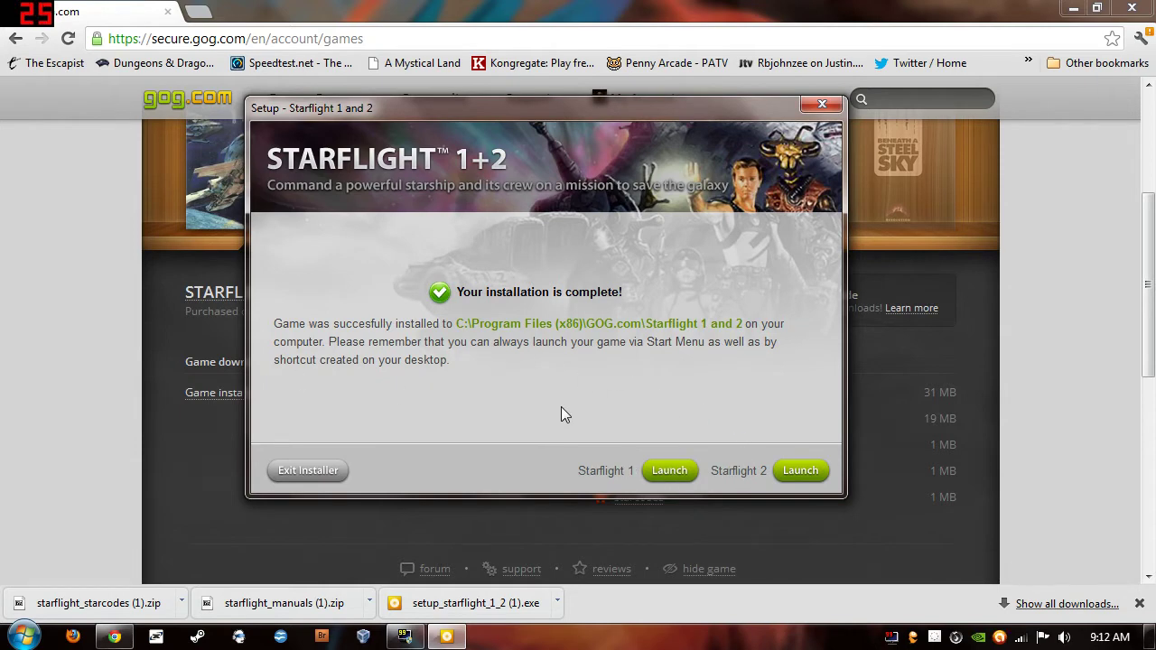
{"action": "left_click", "coordinate": [822, 104]}
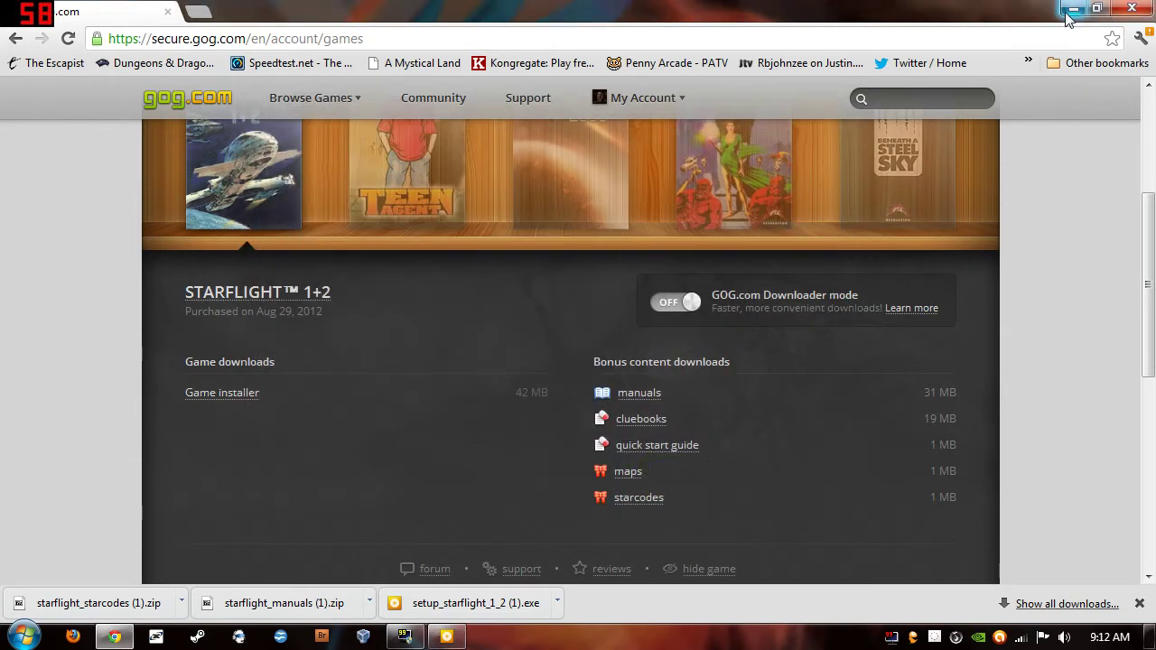
Check the administrator privilege setting for all users in the compatibility properties of the Starflight 1 desktop shortcut
{"action": "left_click", "coordinate": [1072, 10]}
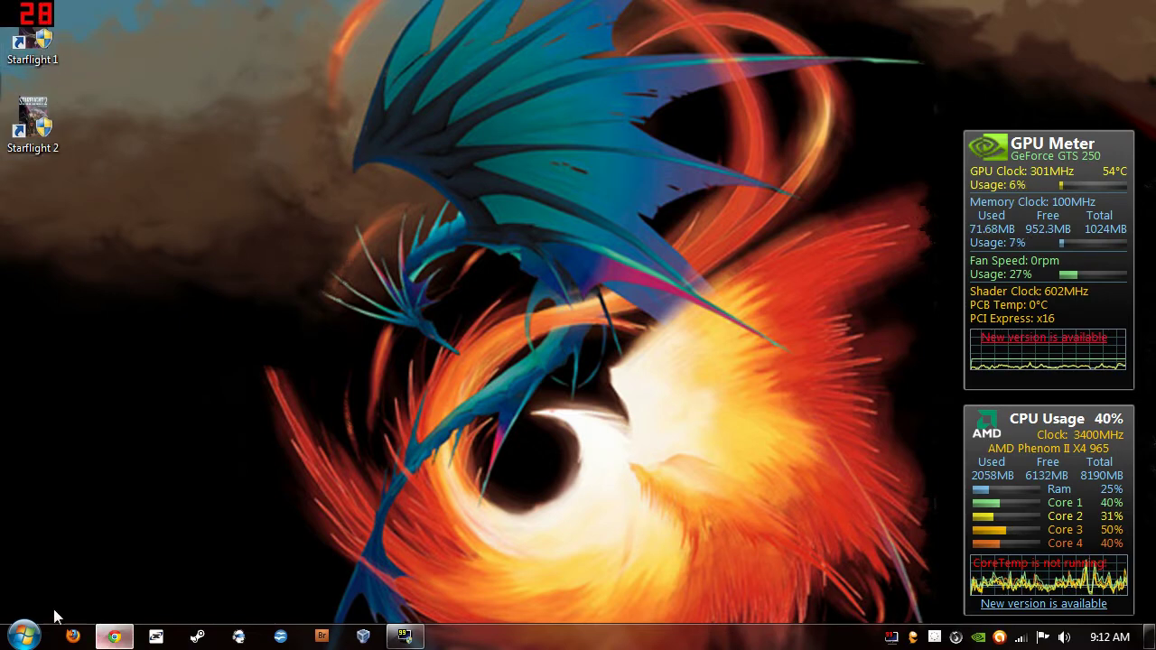
{"action": "right_click", "coordinate": [33, 57]}
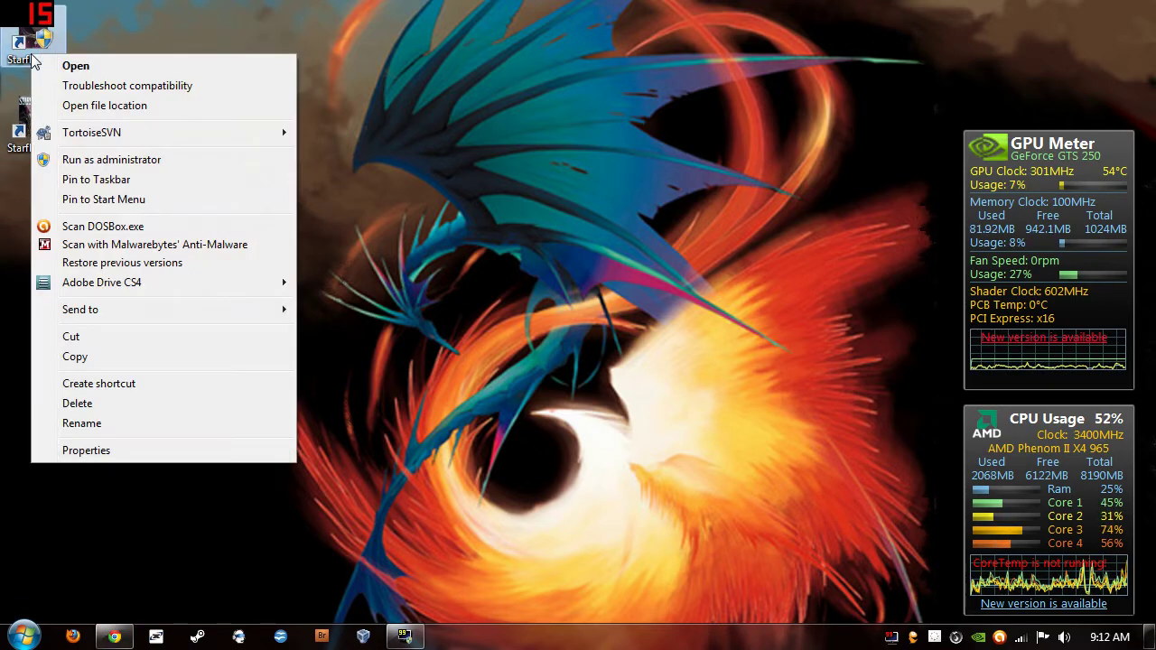
{"action": "left_click", "coordinate": [90, 453]}
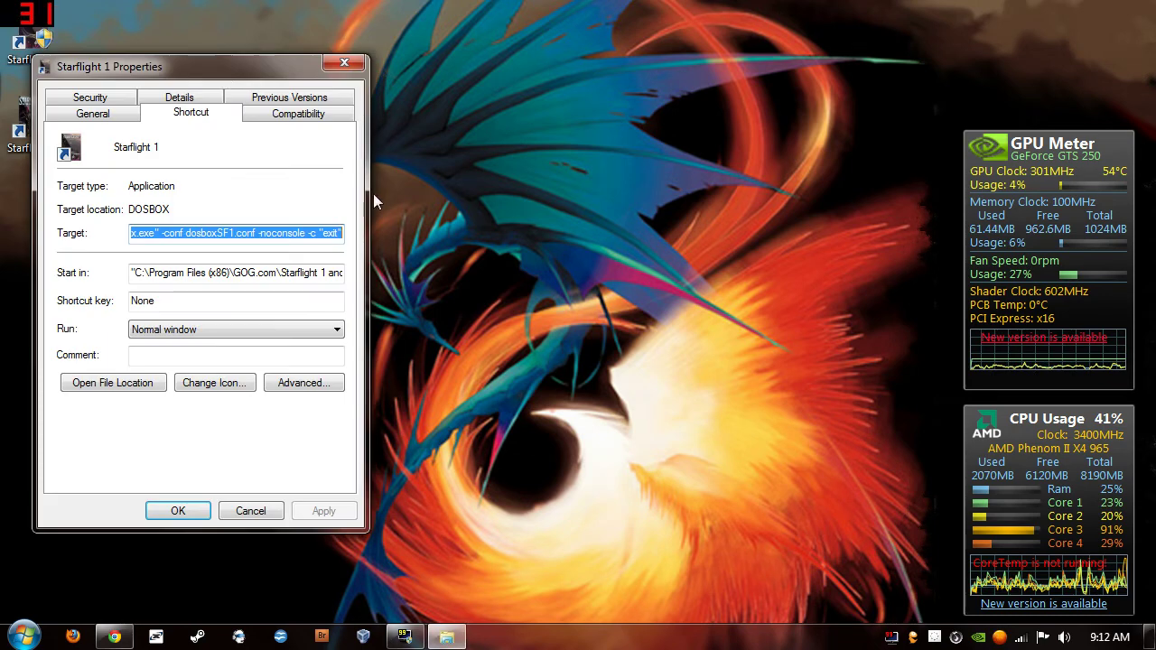
{"action": "left_click", "coordinate": [436, 118]}
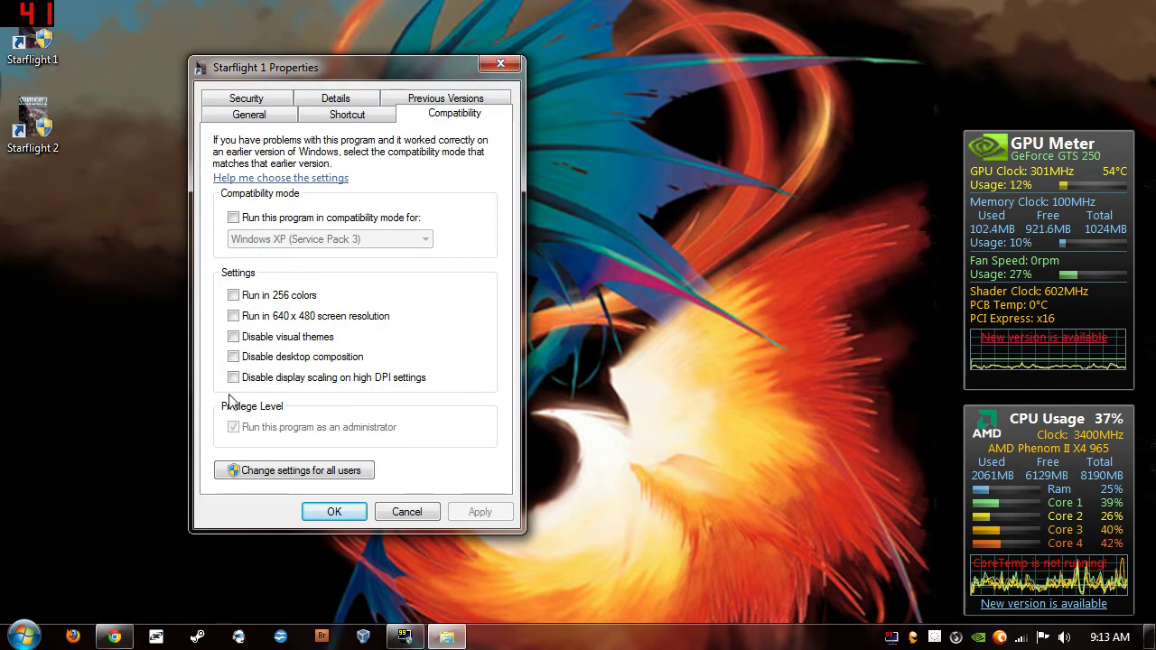
{"action": "left_click", "coordinate": [280, 472]}
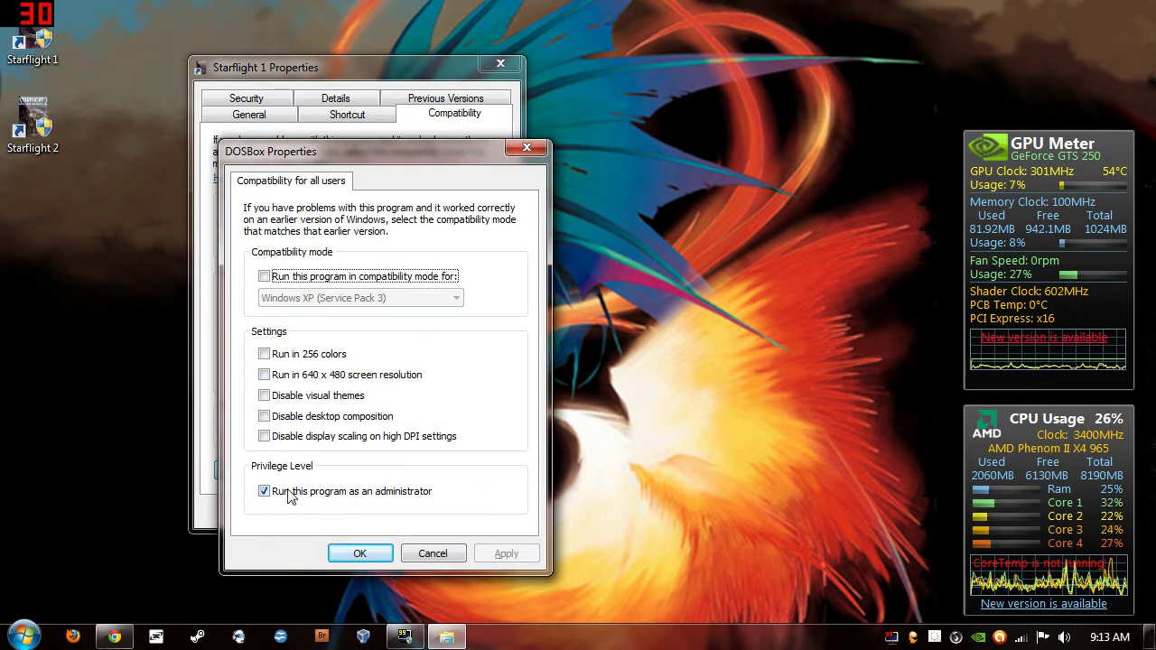
{"action": "left_click", "coordinate": [358, 552]}
{"action": "left_click", "coordinate": [334, 512]}
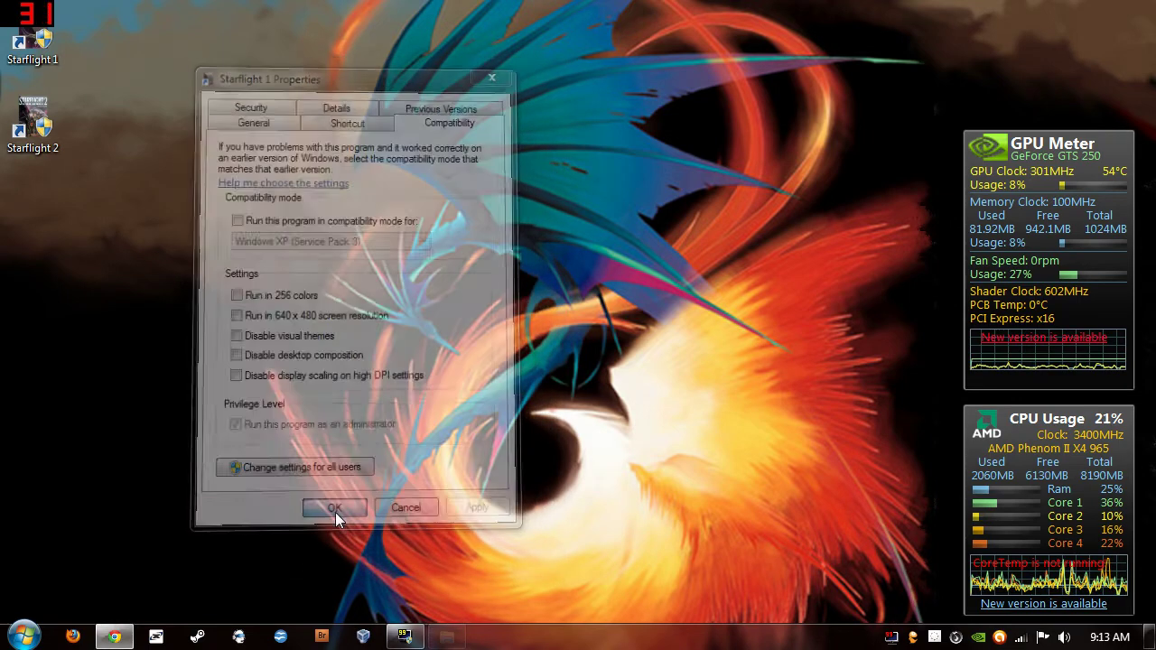
Open the Starflight starcodes tool from the Starflight 1 tools and move its window to the desktop's lower right corner
{"action": "left_click", "coordinate": [23, 637]}
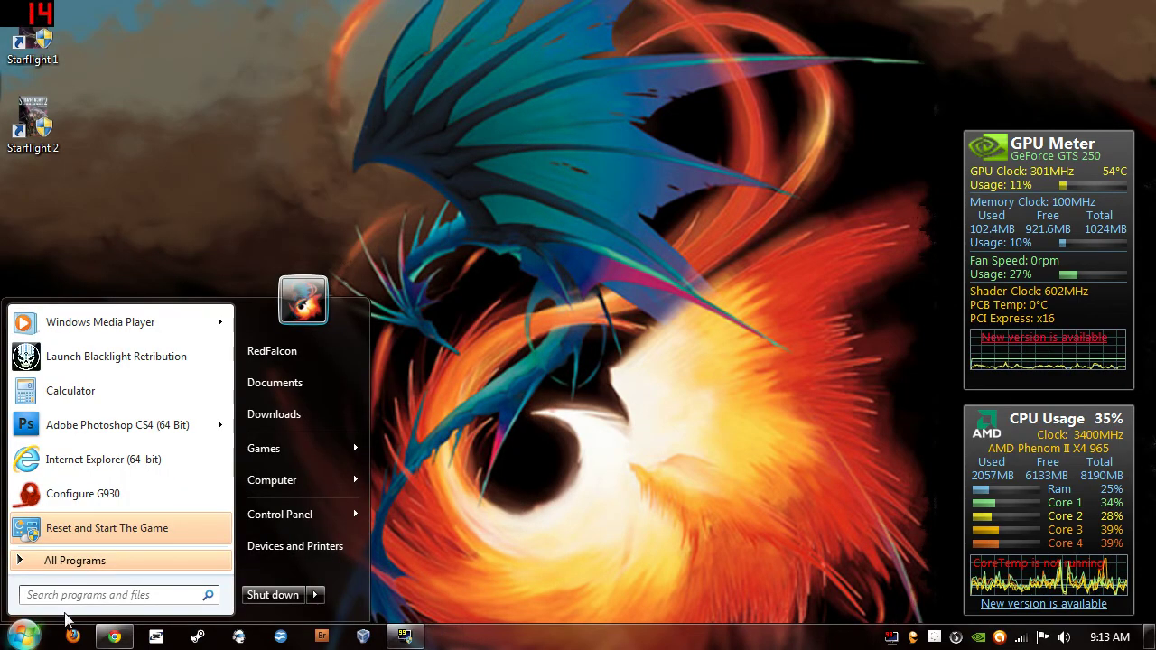
{"action": "left_click", "coordinate": [86, 568]}
{"action": "scroll", "coordinate": [108, 506], "scroll_direction": "down", "scroll_amount": 5}
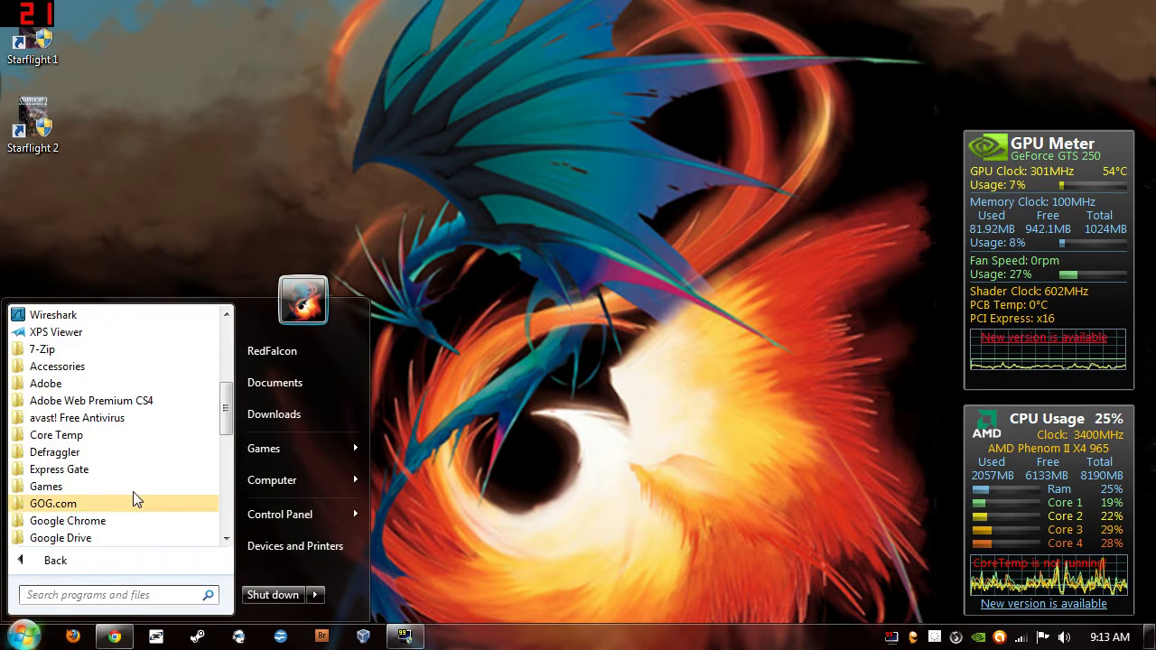
{"action": "left_click", "coordinate": [140, 496]}
{"action": "left_click", "coordinate": [206, 488]}
{"action": "scroll", "coordinate": [194, 479], "scroll_direction": "down", "scroll_amount": 2}
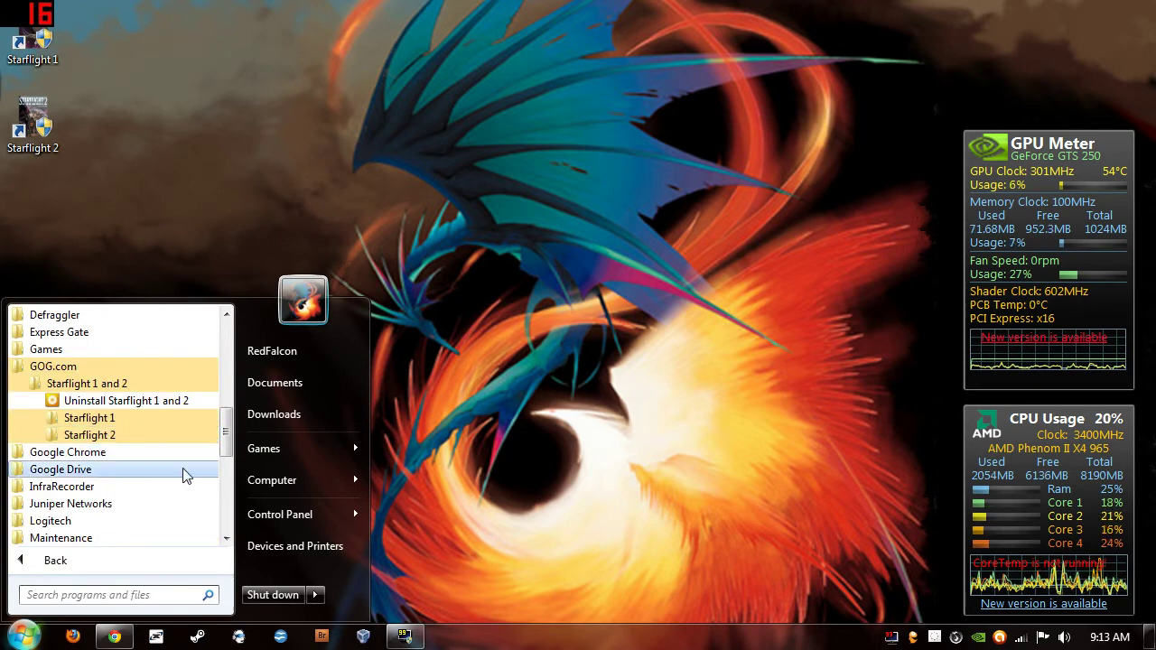
{"action": "left_click", "coordinate": [118, 419]}
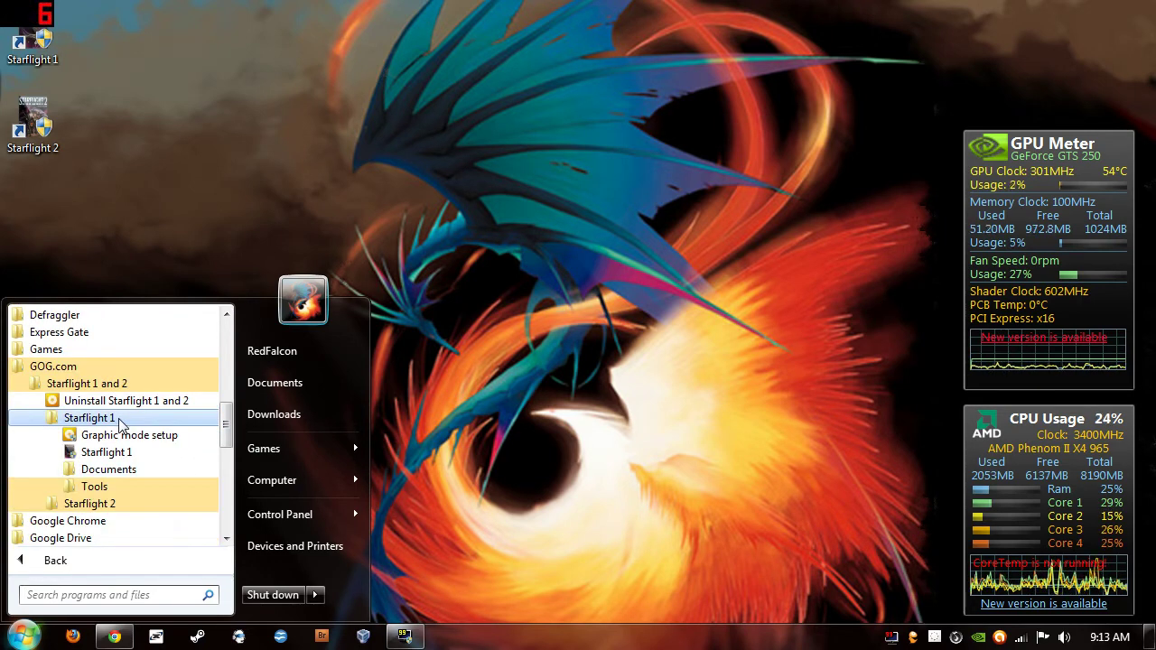
{"action": "left_click", "coordinate": [119, 481]}
{"action": "scroll", "coordinate": [118, 481], "scroll_direction": "down", "scroll_amount": 1}
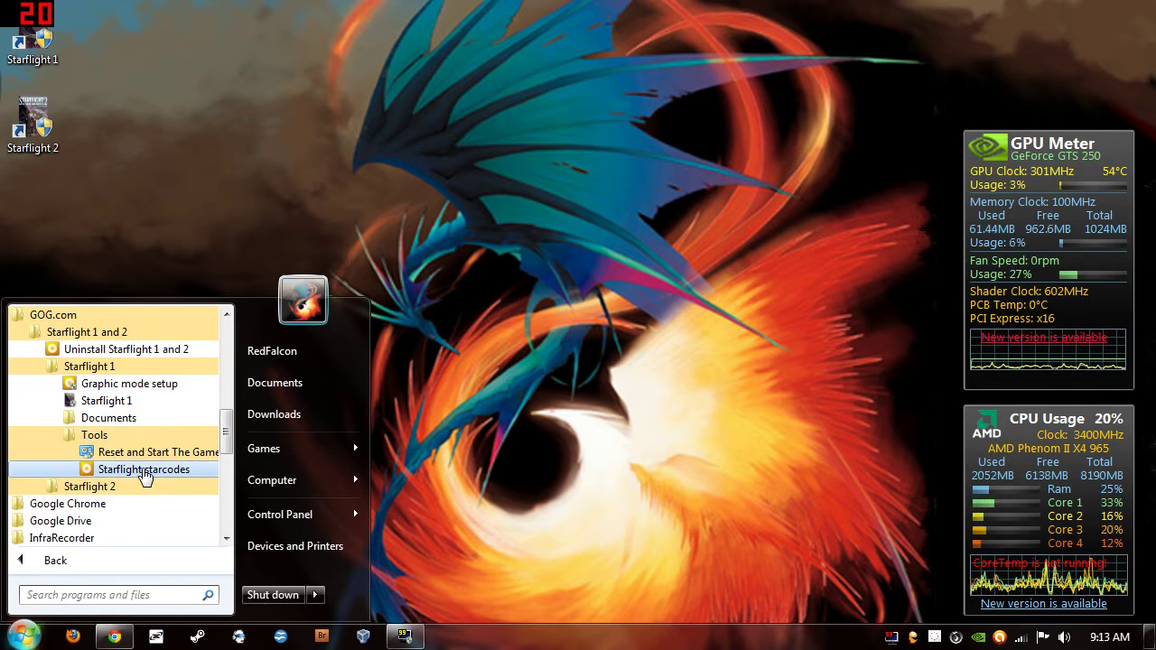
{"action": "left_click", "coordinate": [140, 474]}
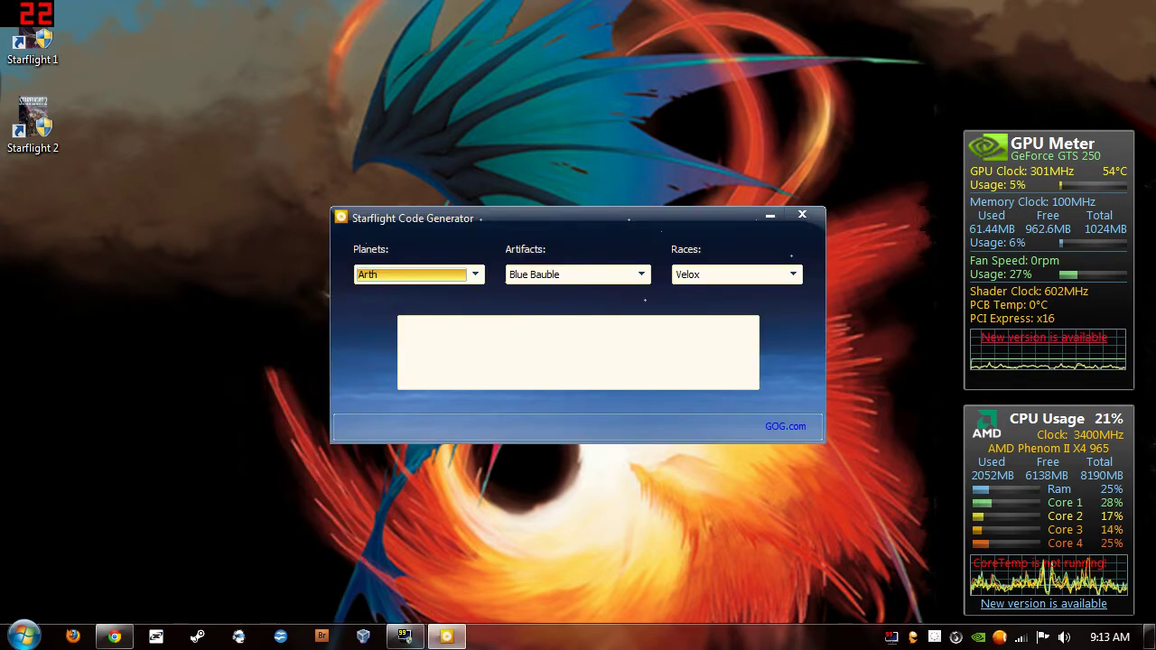
{"action": "left_click_drag", "start_coordinate": [537, 225], "coordinate": [863, 400]}
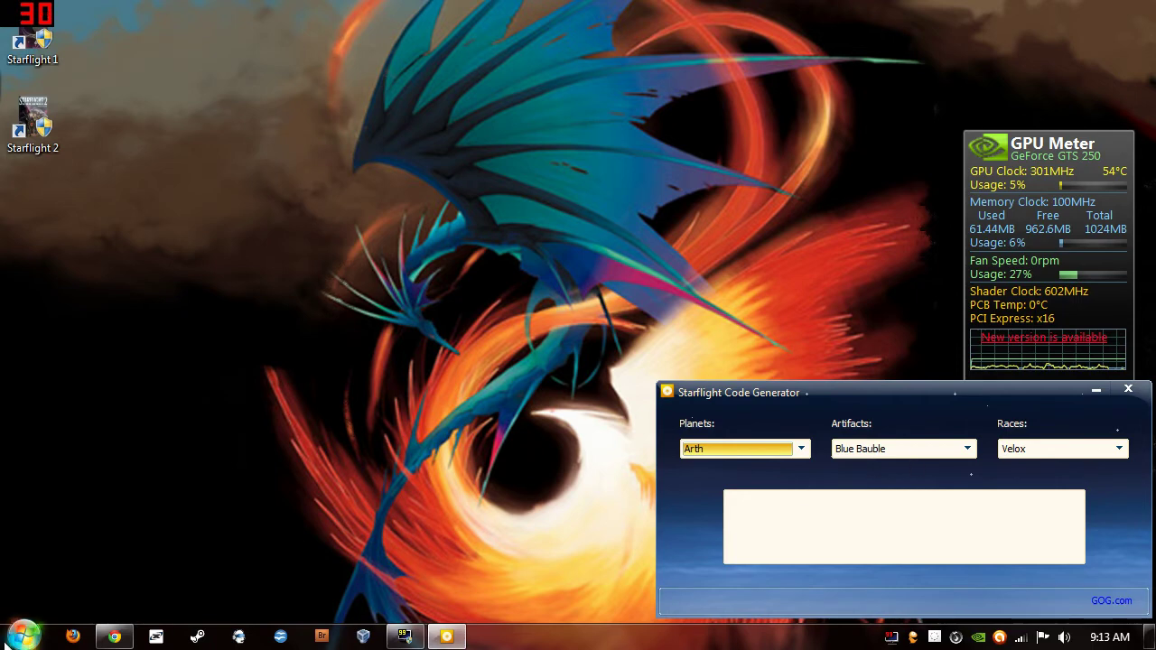
Open the Graphic mode setup for Starflight 1 from the installed GOG.com programs
{"action": "left_click", "coordinate": [12, 641]}
{"action": "left_click", "coordinate": [104, 563]}
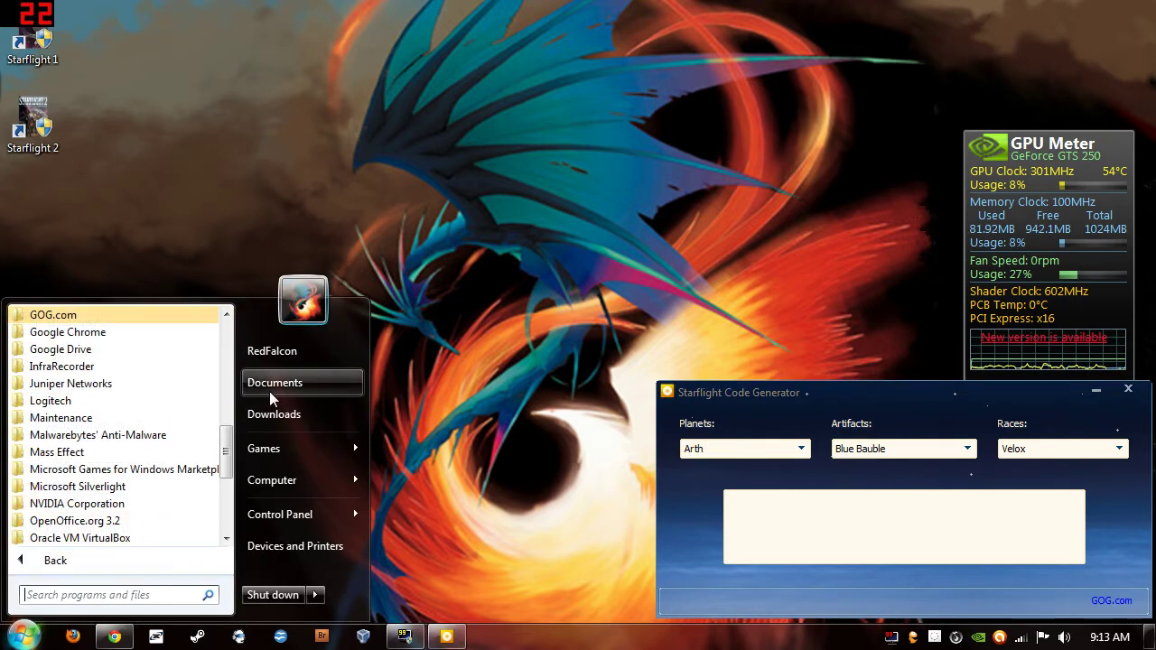
{"action": "left_click", "coordinate": [54, 315]}
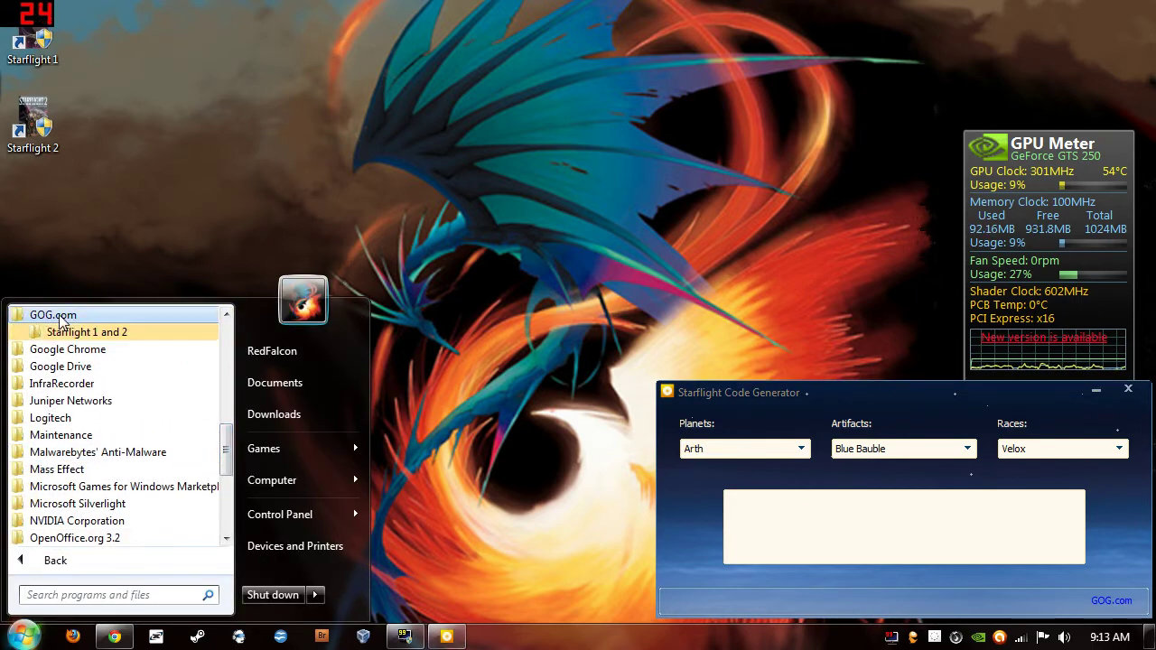
{"action": "left_click", "coordinate": [83, 334]}
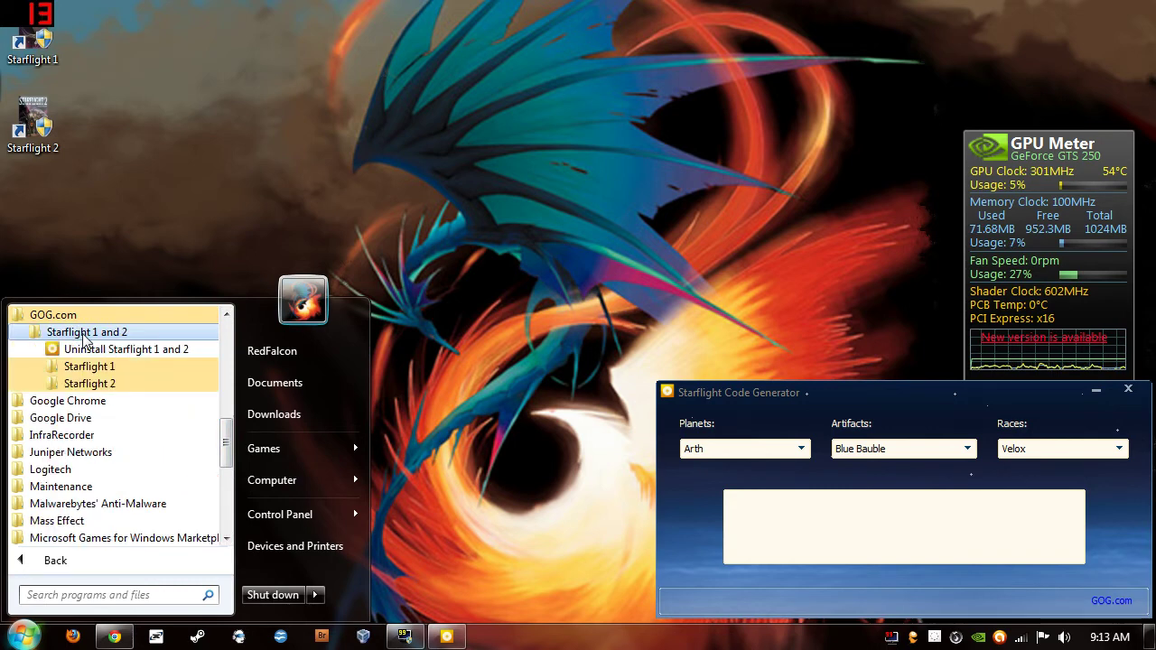
{"action": "left_click", "coordinate": [115, 370]}
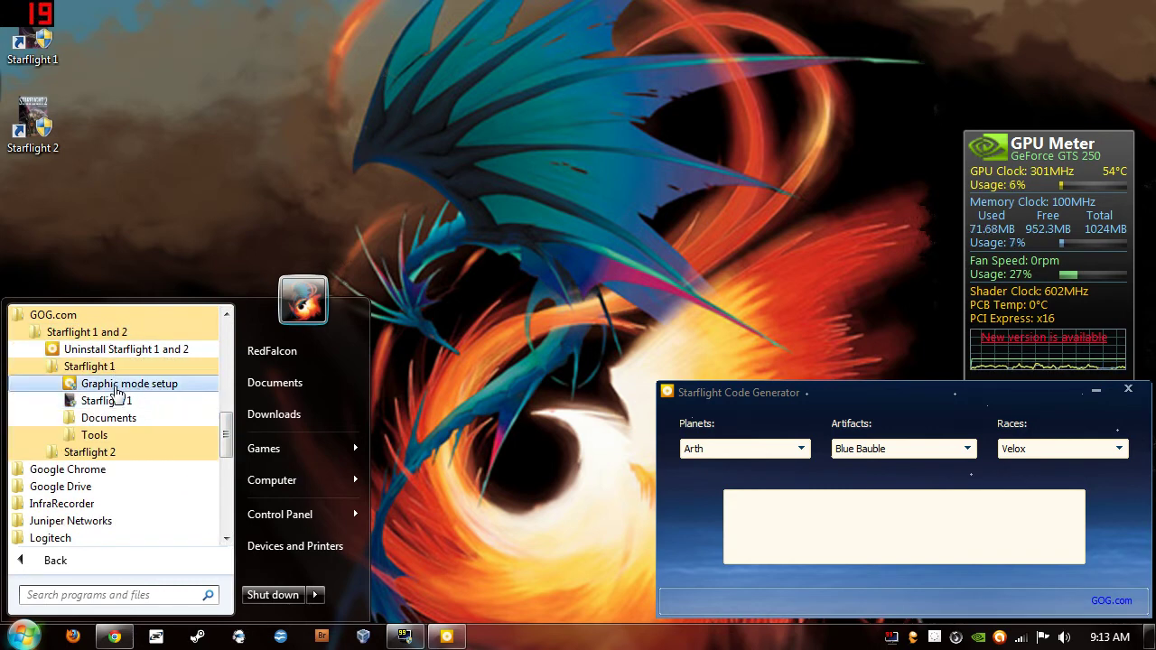
{"action": "left_click", "coordinate": [115, 386]}
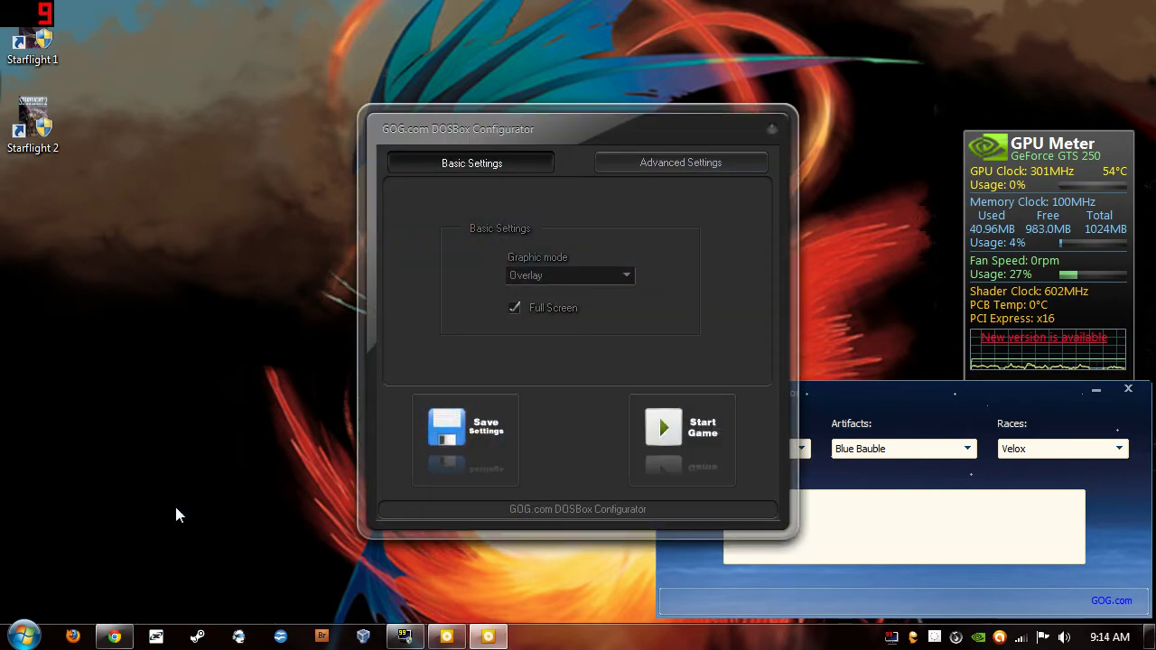
Turn off Full Screen and enable Keep Aspect Ratio for Starflight 1
{"action": "left_click", "coordinate": [515, 309]}
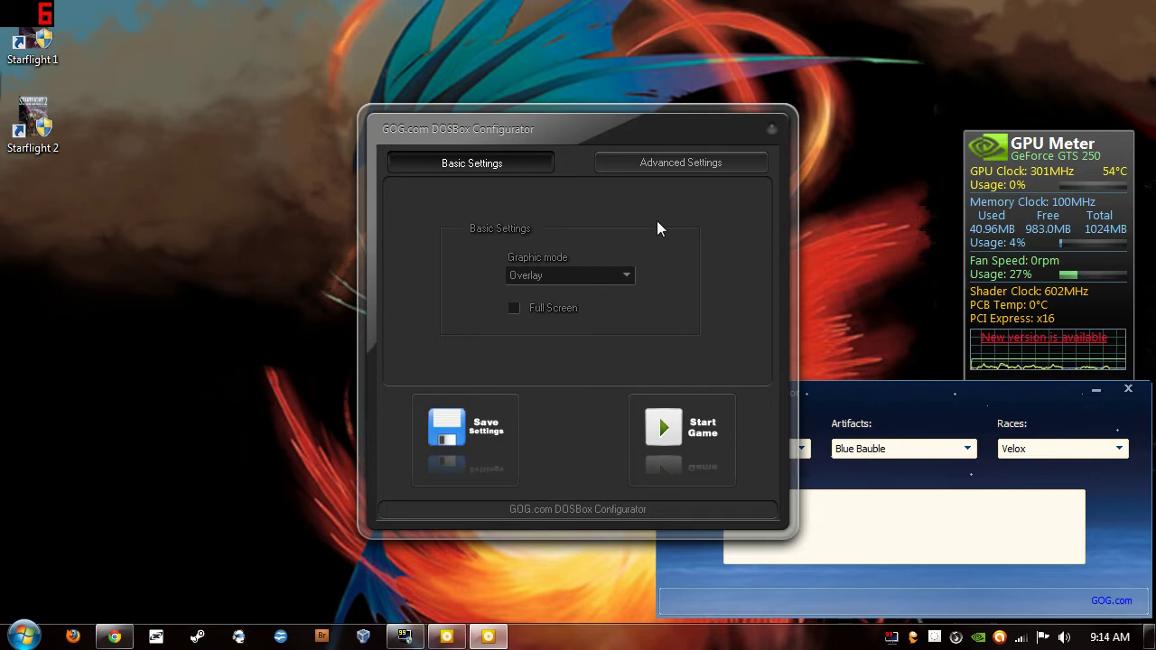
{"action": "left_click", "coordinate": [688, 161]}
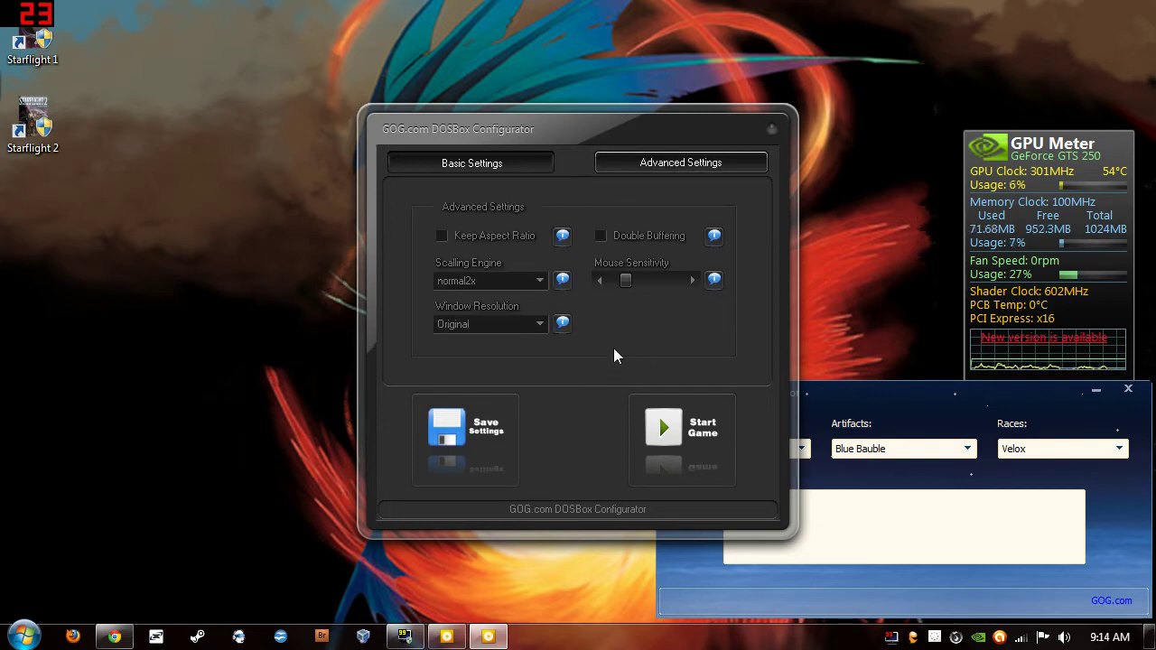
{"action": "left_click", "coordinate": [441, 235]}
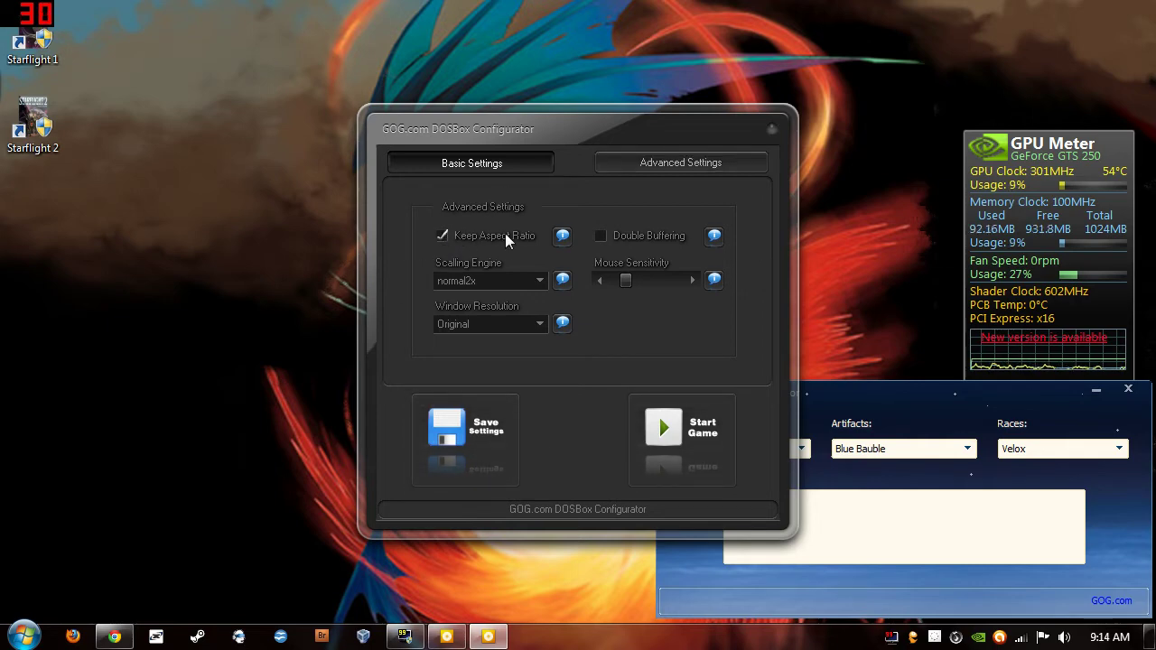
Set the graphic mode for Starflight 1 to OpenGL
{"action": "left_click", "coordinate": [430, 163]}
{"action": "left_click", "coordinate": [569, 276]}
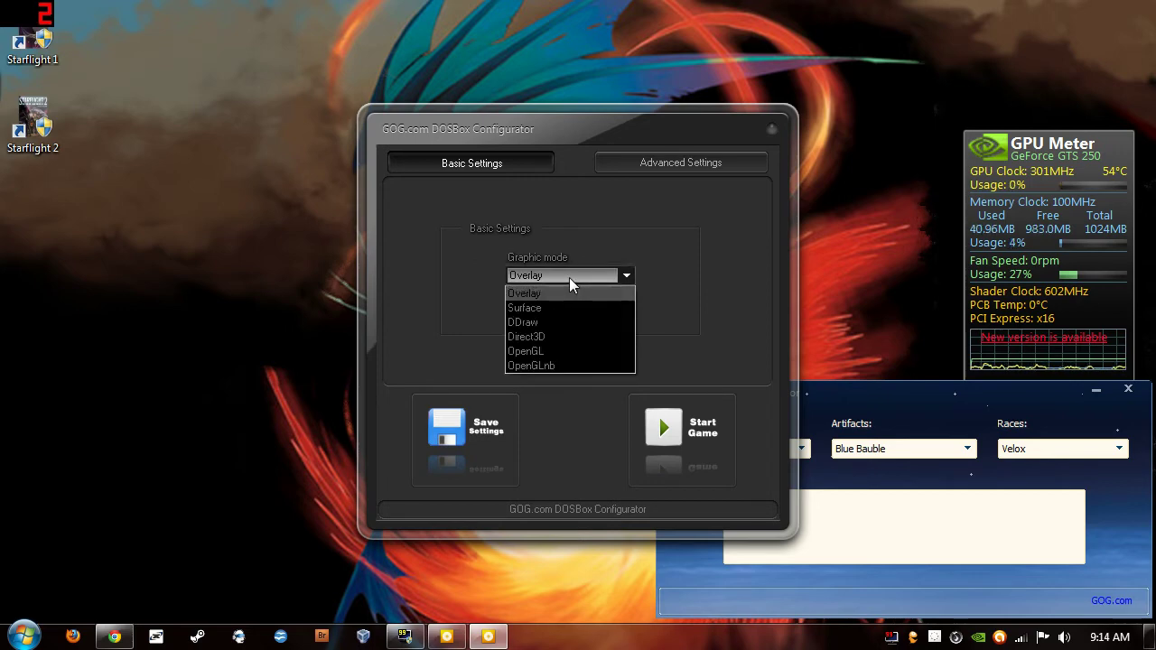
{"action": "left_click", "coordinate": [553, 352]}
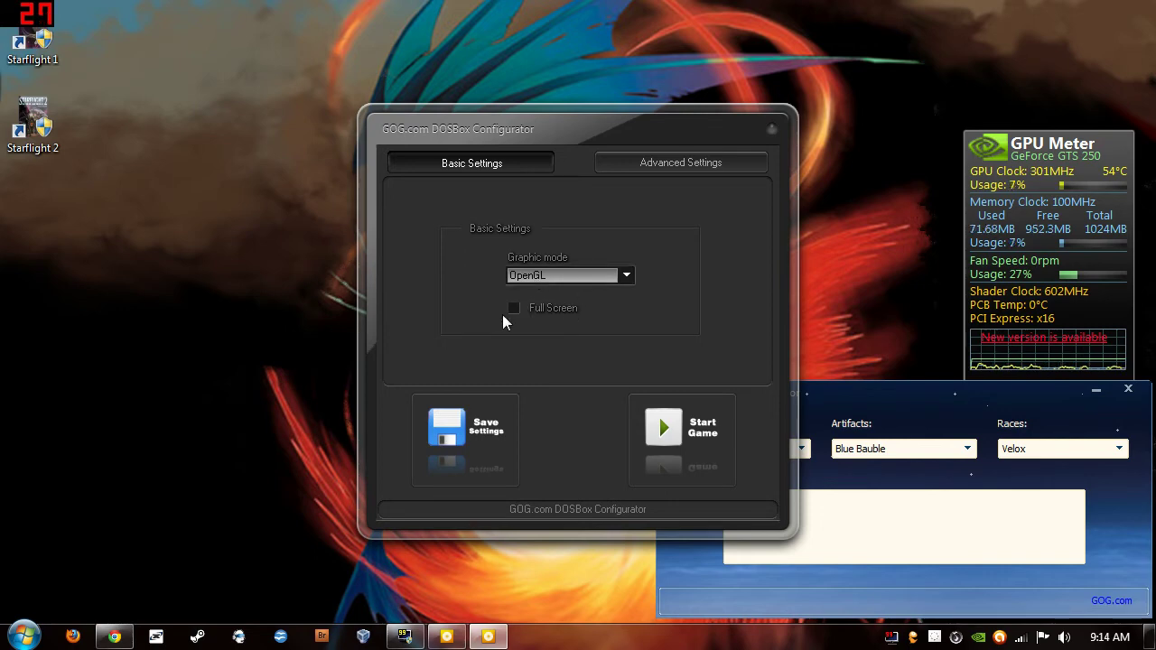
Examine the available window resolutions and scaling engine options in the advanced settings without changing them
{"action": "left_click", "coordinate": [633, 170]}
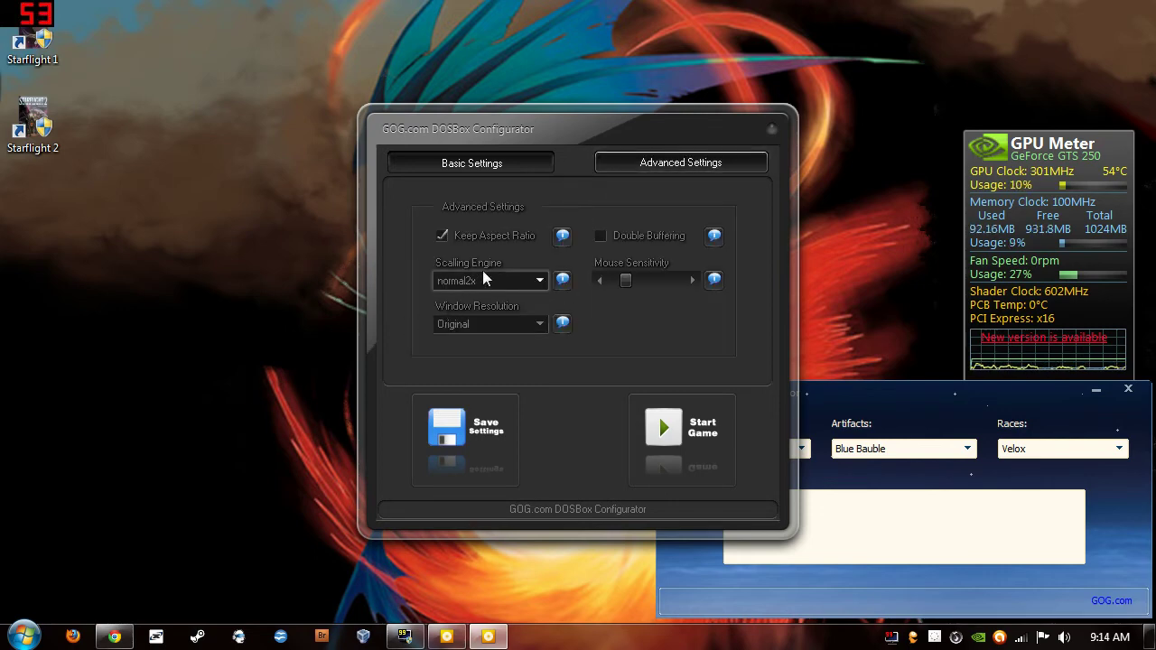
{"action": "left_click", "coordinate": [514, 325]}
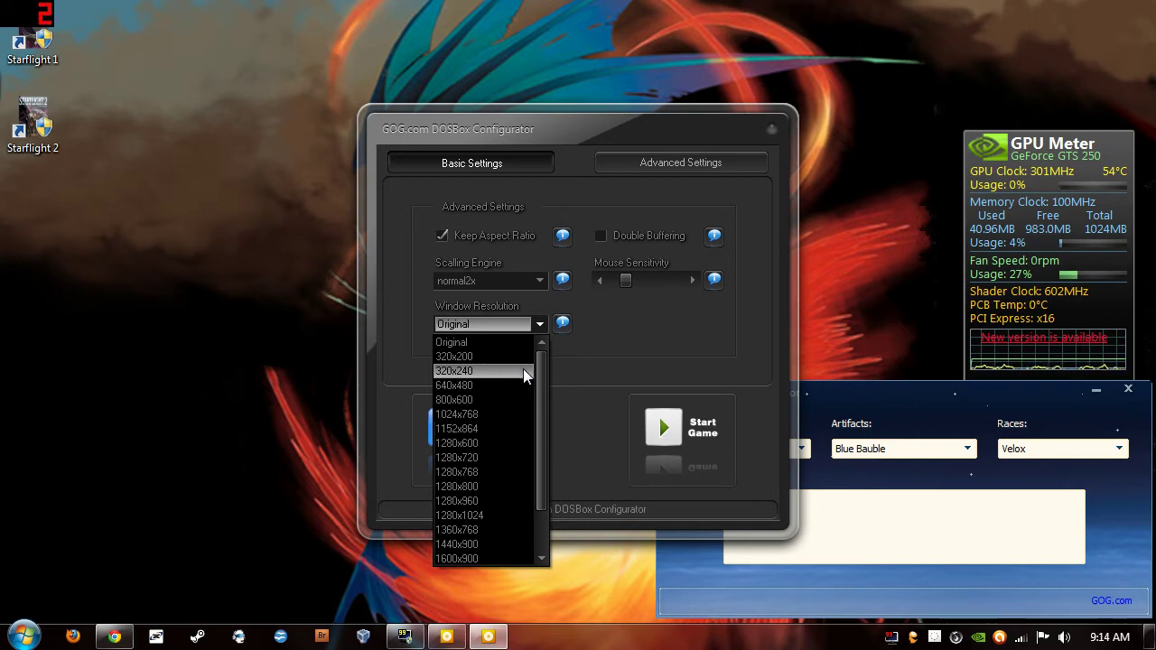
{"action": "mouse_move", "coordinate": [544, 395]}
{"action": "left_mouse_down"}
{"action": "mouse_move", "coordinate": [540, 436]}
{"action": "mouse_move", "coordinate": [540, 376]}
{"action": "left_mouse_up"}
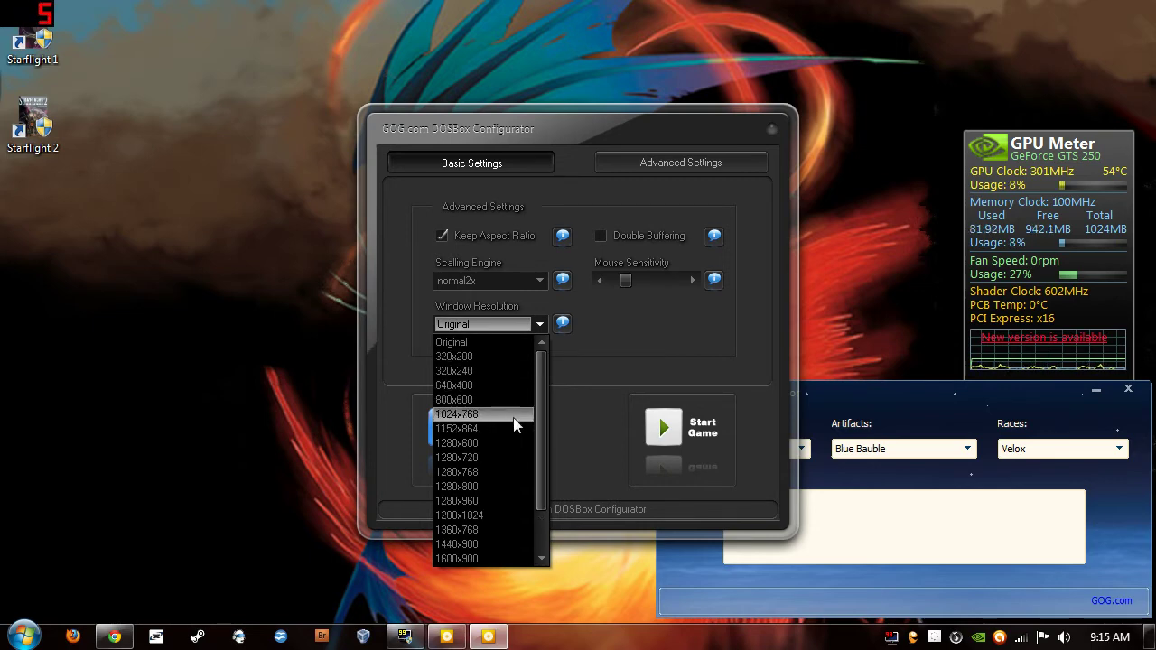
{"action": "left_click_drag", "start_coordinate": [536, 433], "coordinate": [544, 472]}
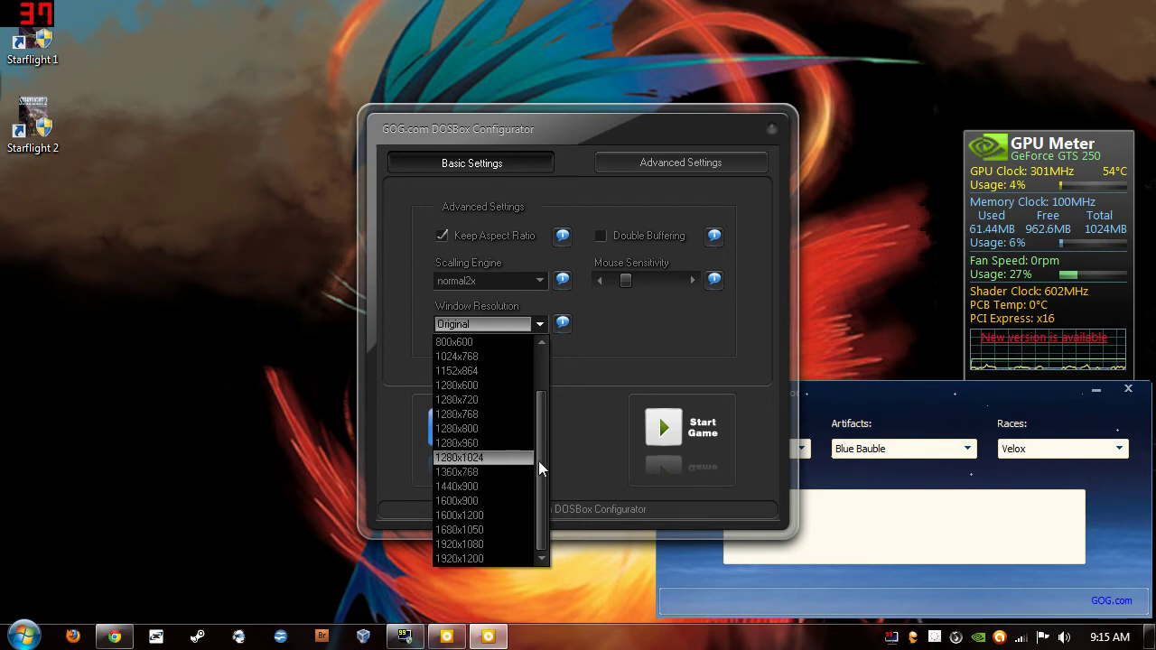
{"action": "left_click_drag", "start_coordinate": [538, 461], "coordinate": [545, 421]}
{"action": "left_click", "coordinate": [580, 390]}
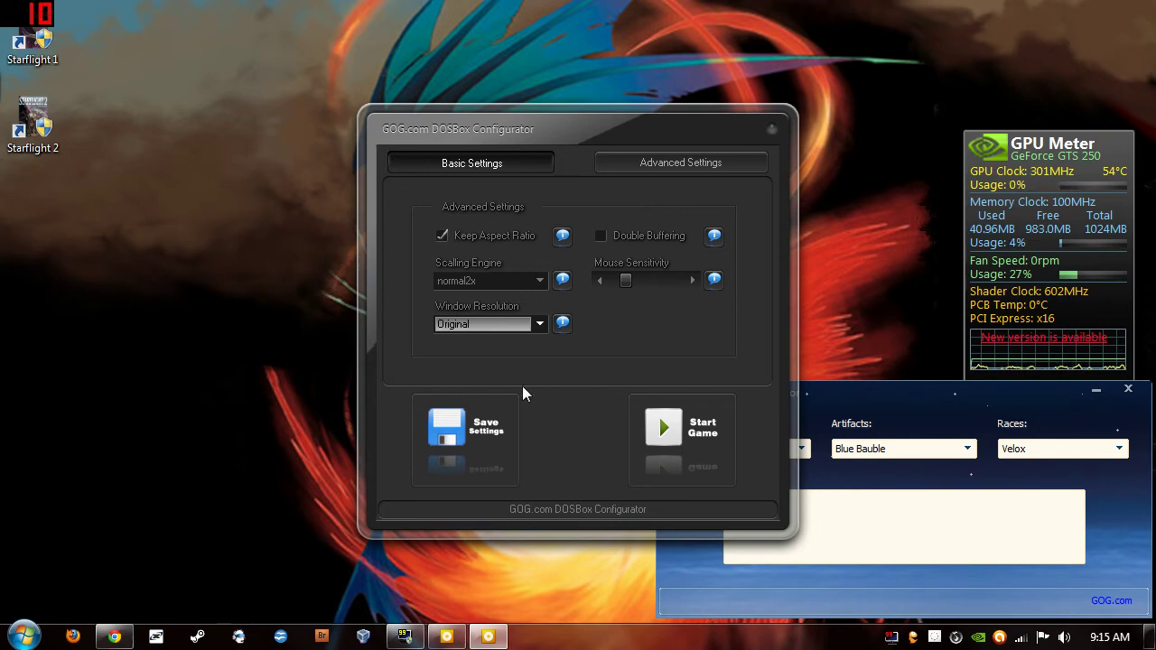
{"action": "left_click", "coordinate": [498, 281]}
{"action": "left_click", "coordinate": [498, 281]}
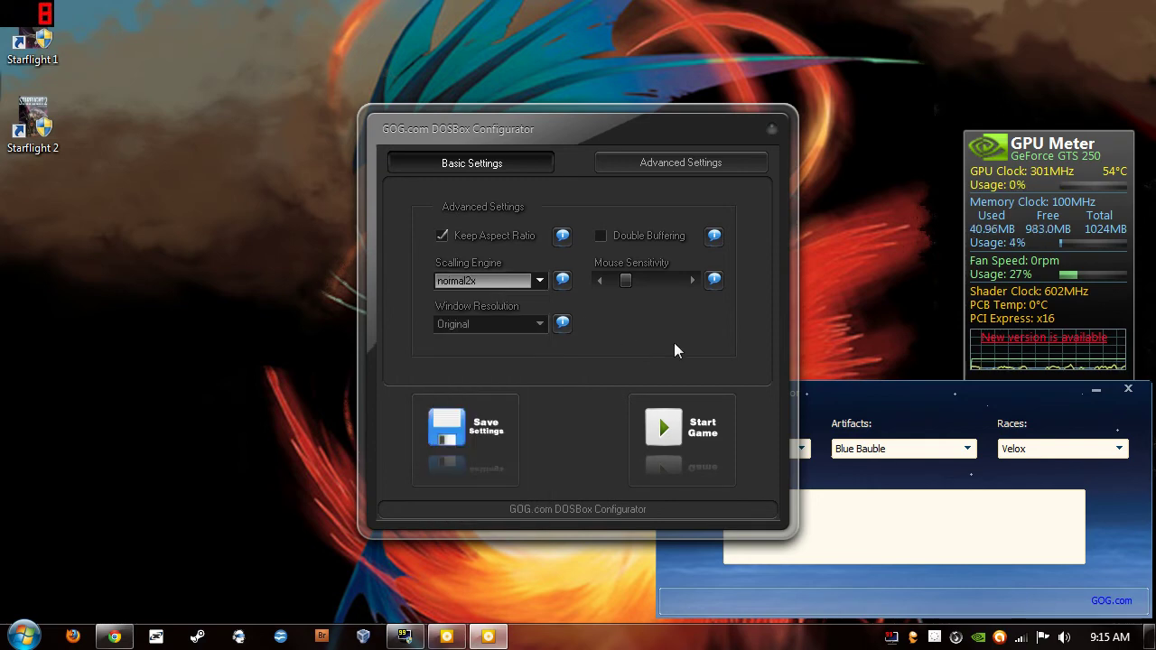
Save the DOSBox settings for Starflight 1 and close the configurator
{"action": "left_click", "coordinate": [460, 438]}
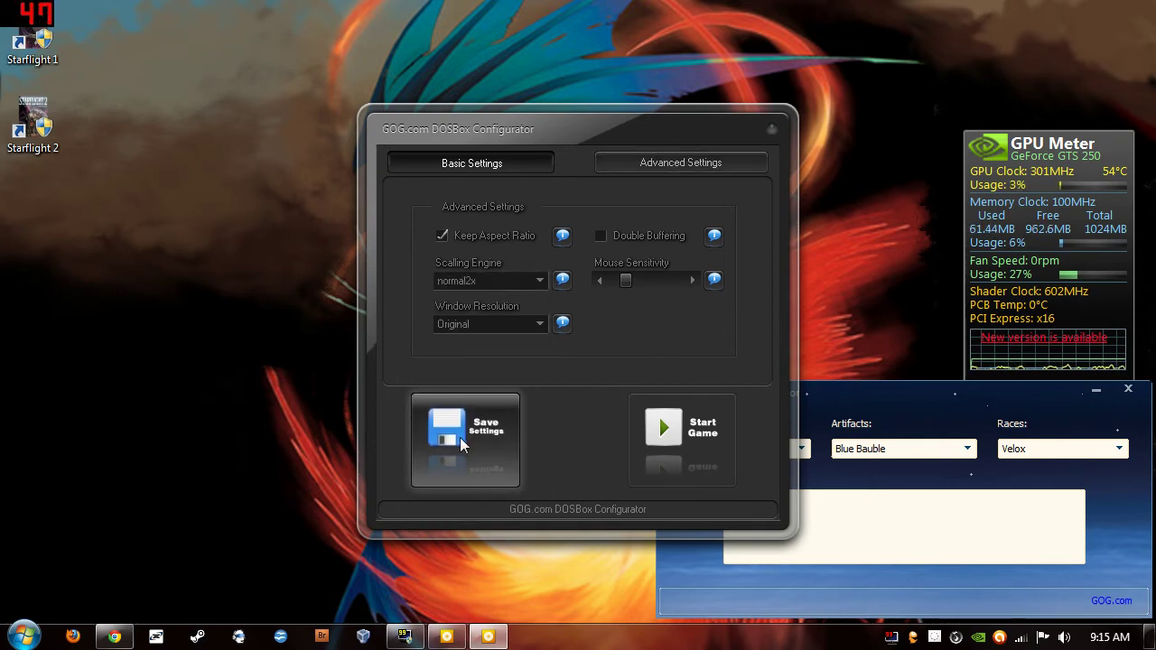
{"action": "left_click", "coordinate": [772, 128]}
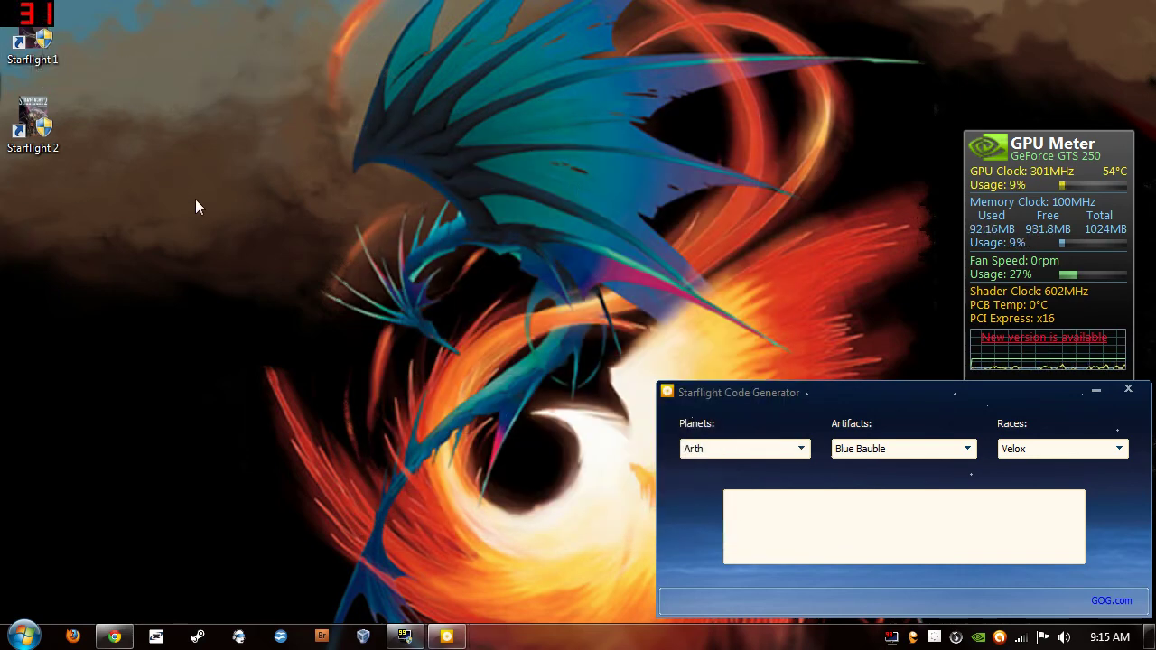
Launch Reset and Start The Game from the Starflight 1 tools in the installed GOG.com programs
{"action": "left_click", "coordinate": [34, 635]}
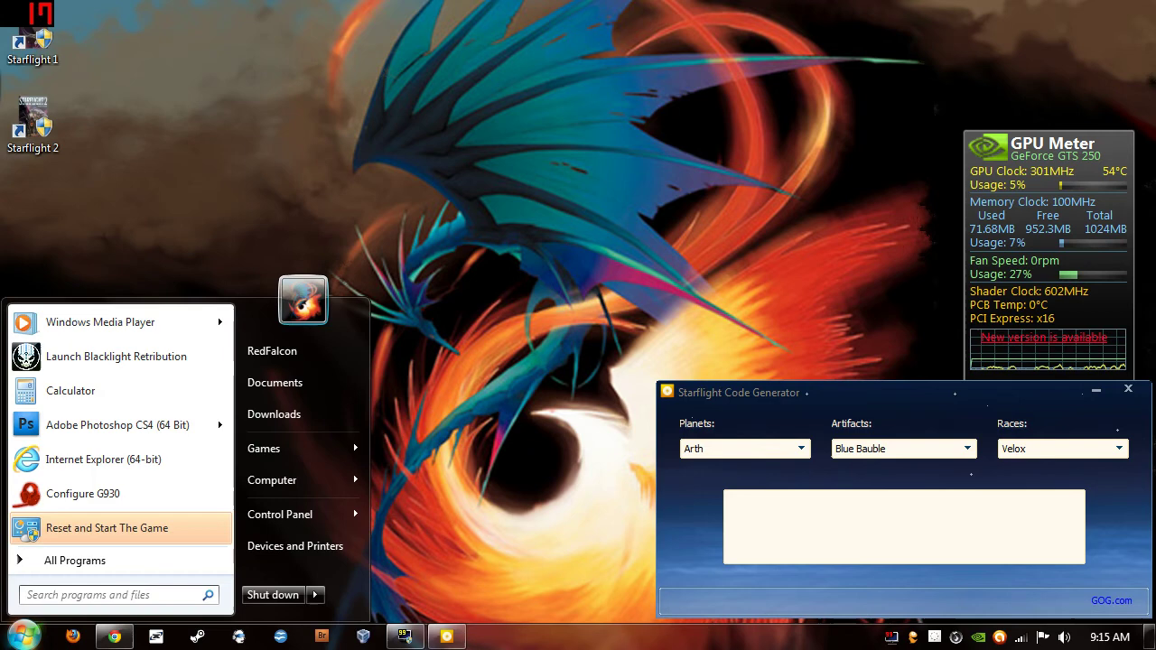
{"action": "left_click", "coordinate": [65, 566]}
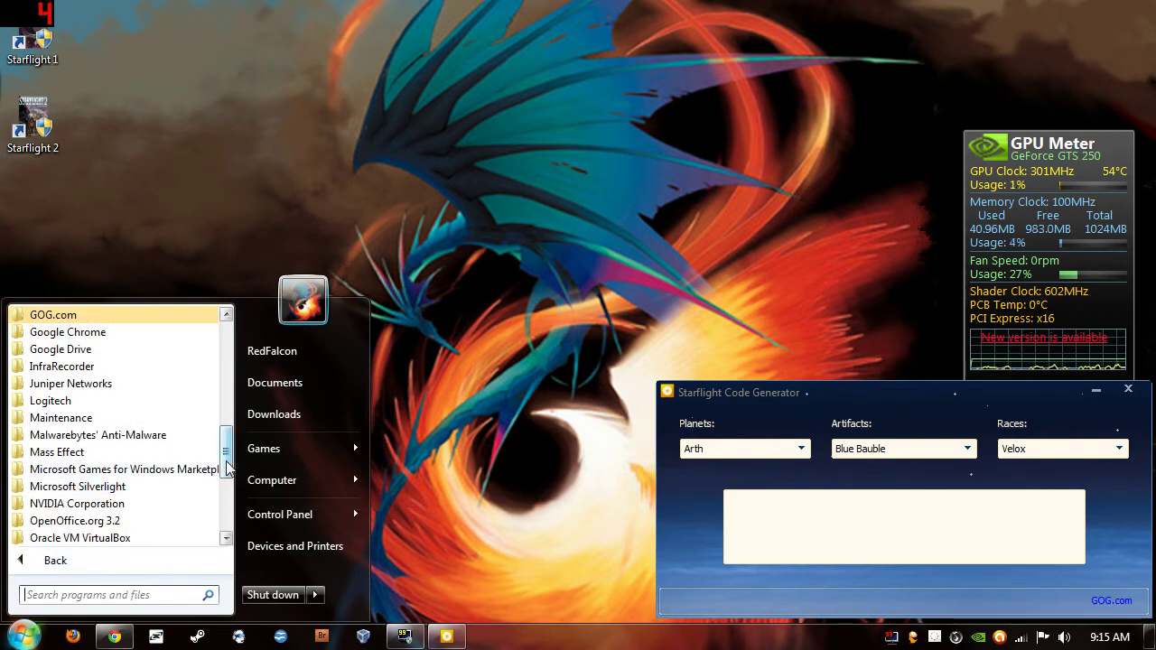
{"action": "left_click", "coordinate": [54, 315]}
{"action": "left_click", "coordinate": [70, 334]}
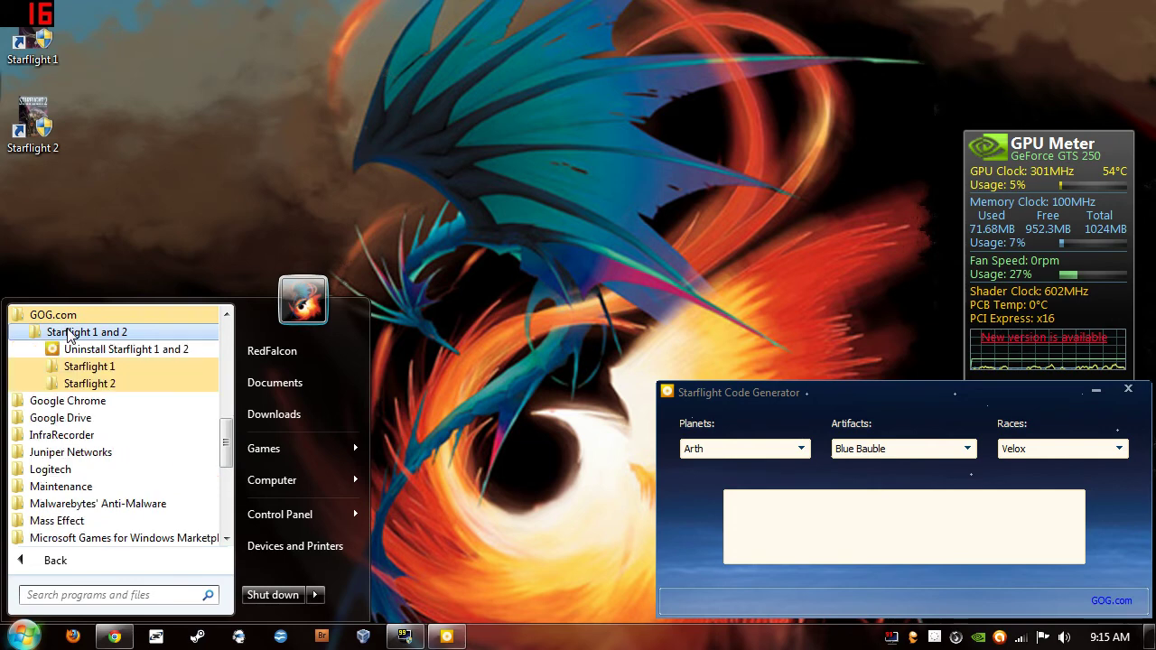
{"action": "left_click", "coordinate": [93, 370]}
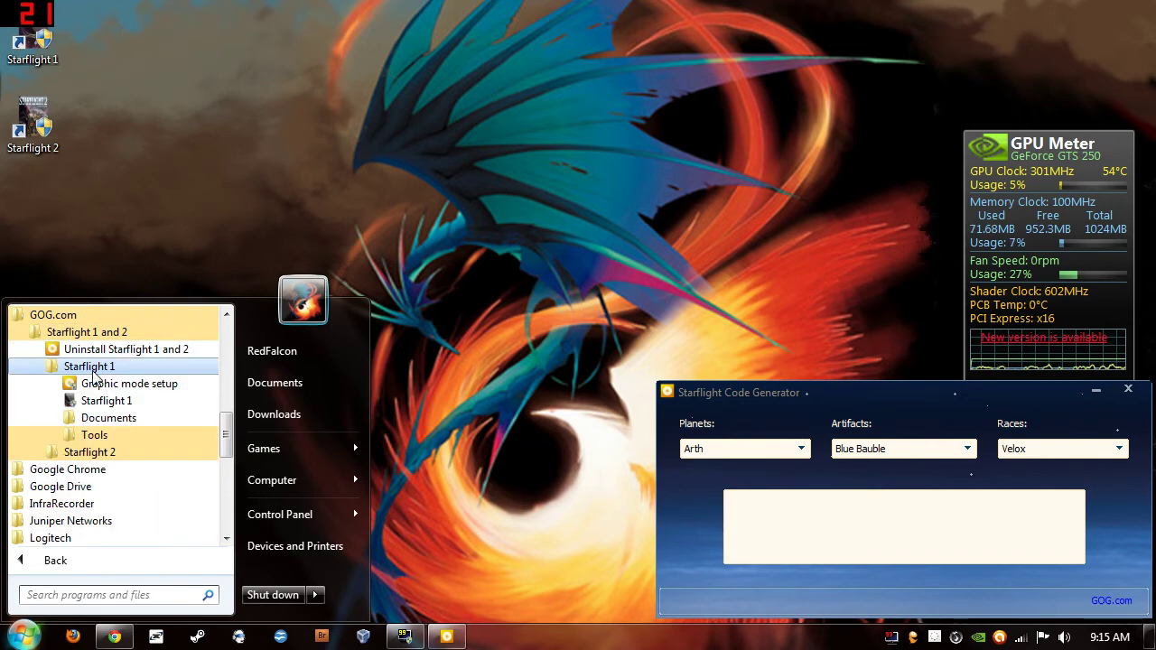
{"action": "left_click", "coordinate": [114, 437]}
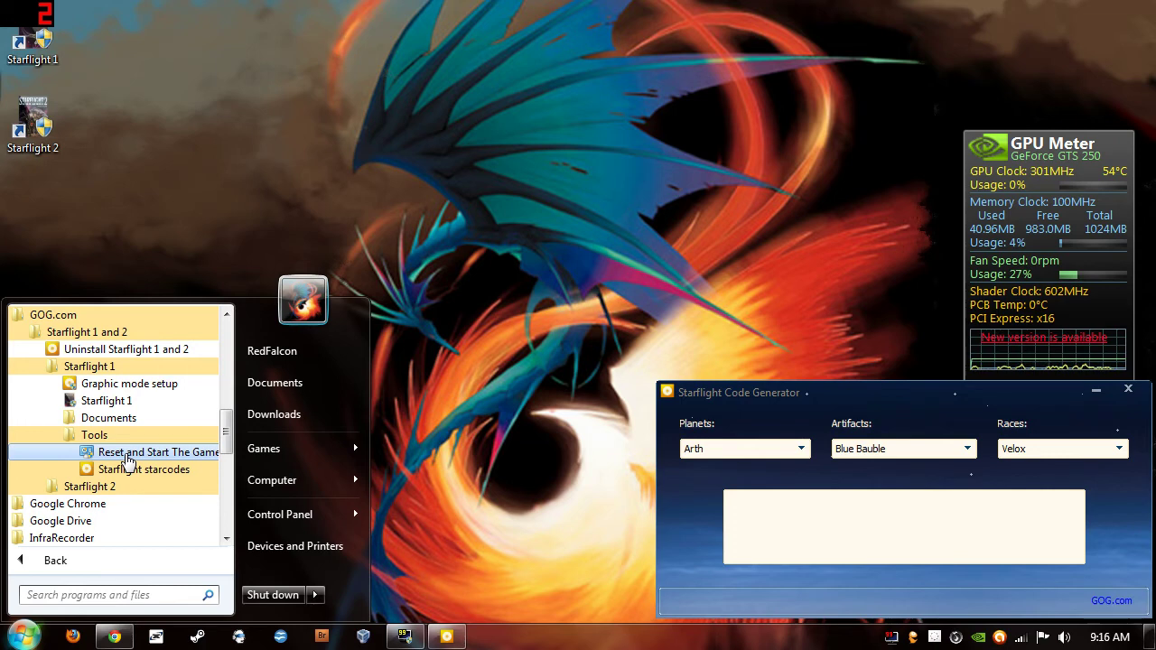
{"action": "left_click", "coordinate": [126, 459]}
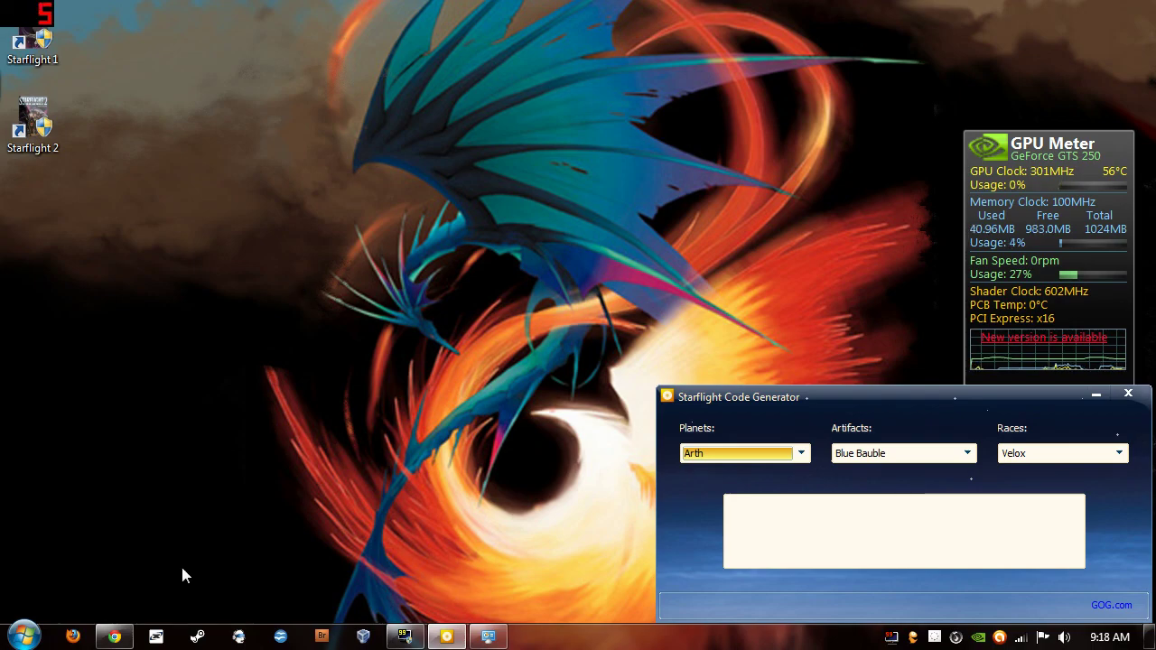
{"action": "left_click", "coordinate": [24, 637]}
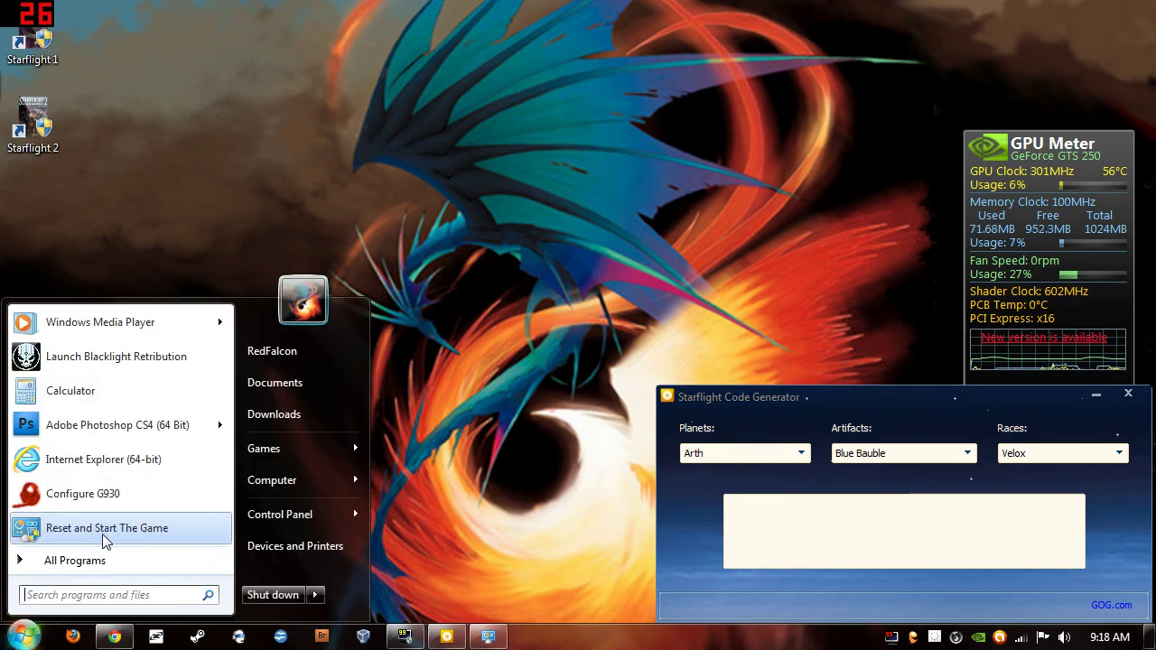
{"action": "left_click", "coordinate": [413, 416]}
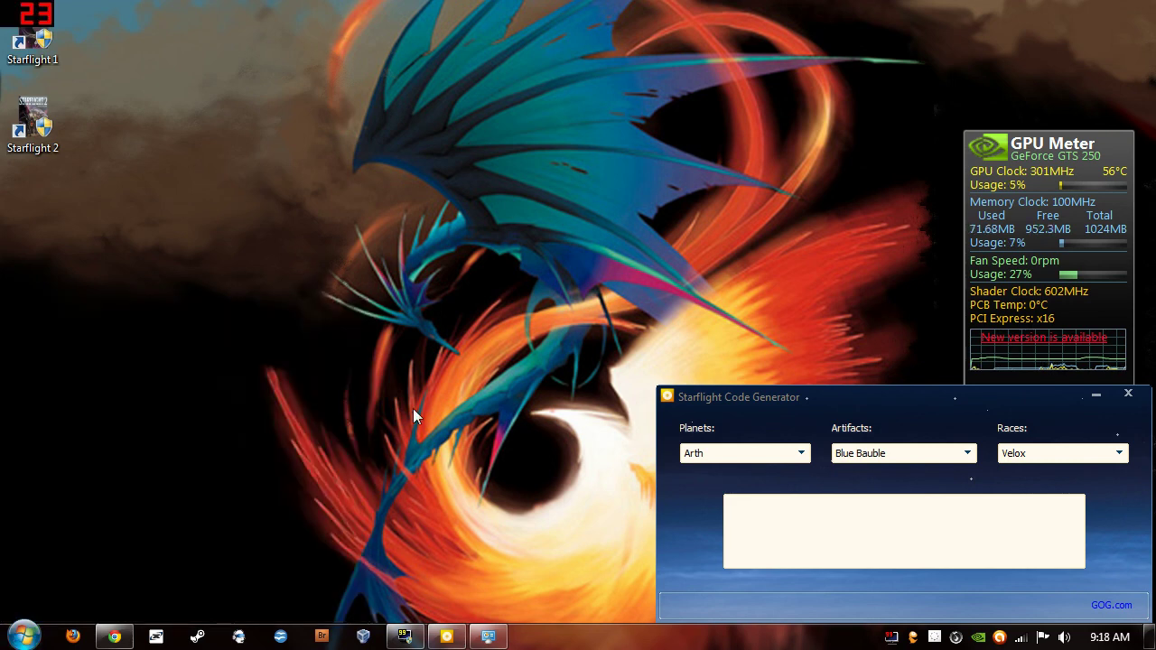